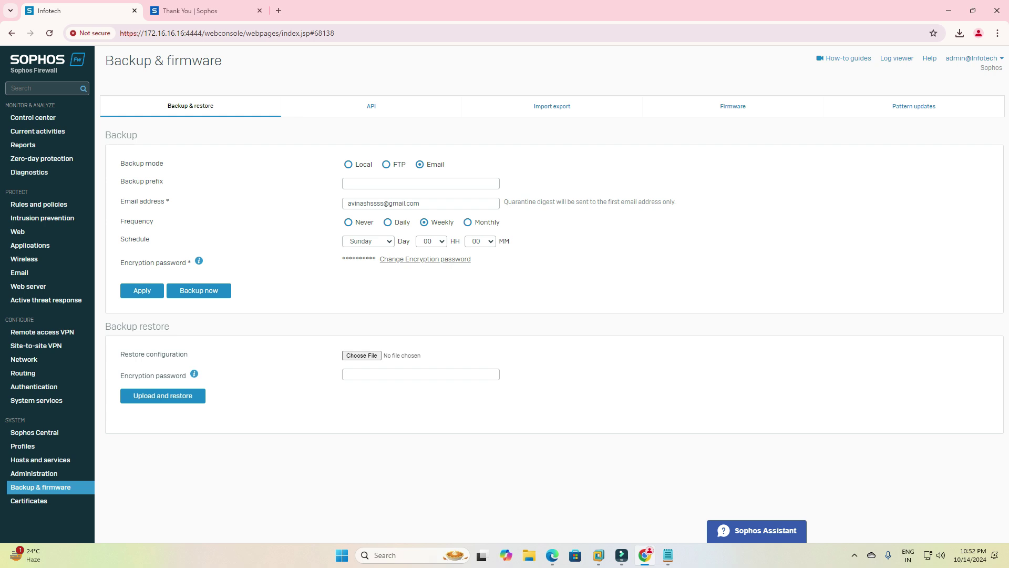
# Take a backup now, save the weekly backup schedule, and set the frequency to Never.
pyautogui.click(198, 291)
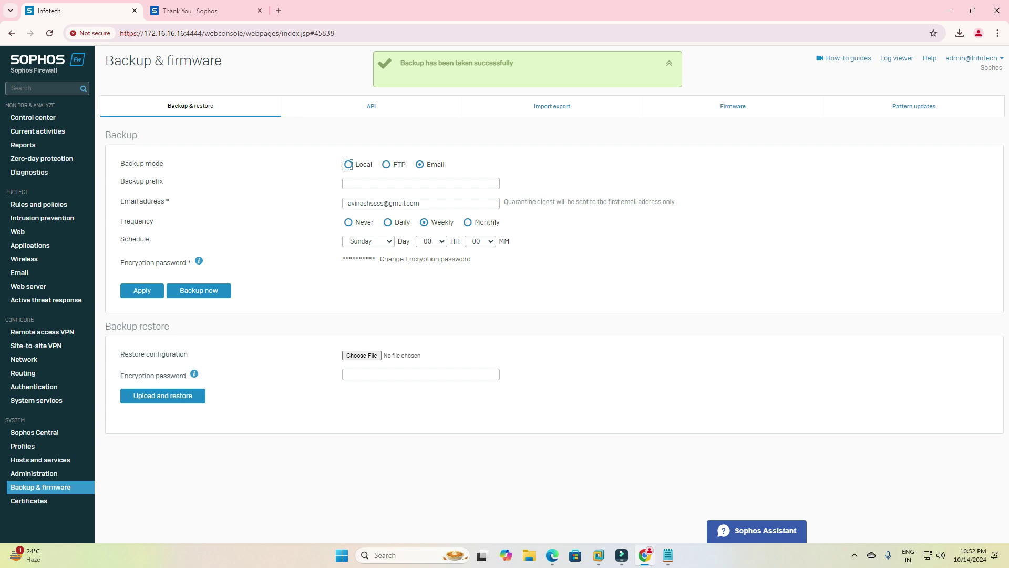
pyautogui.click(142, 290)
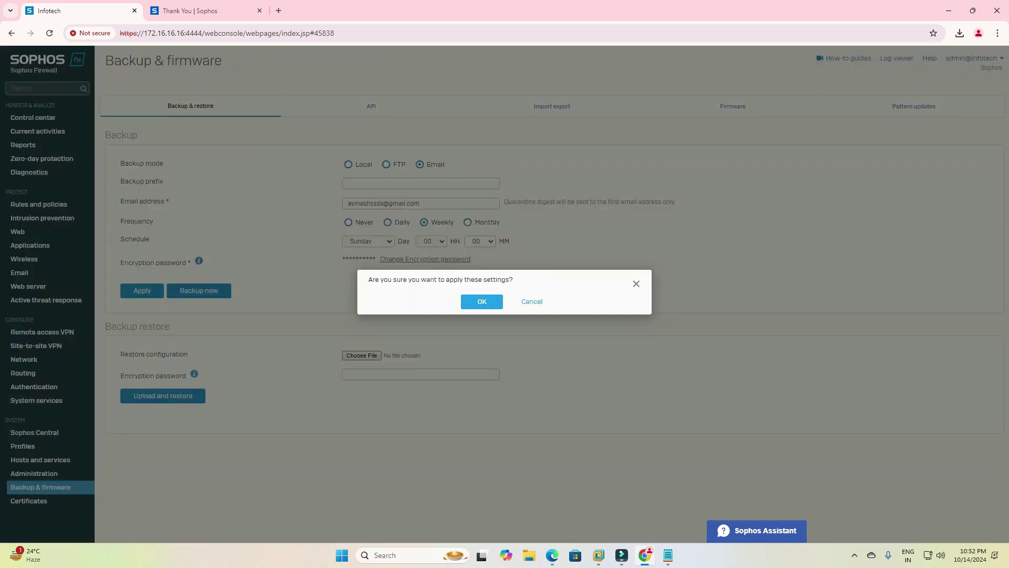
pyautogui.press('Return')
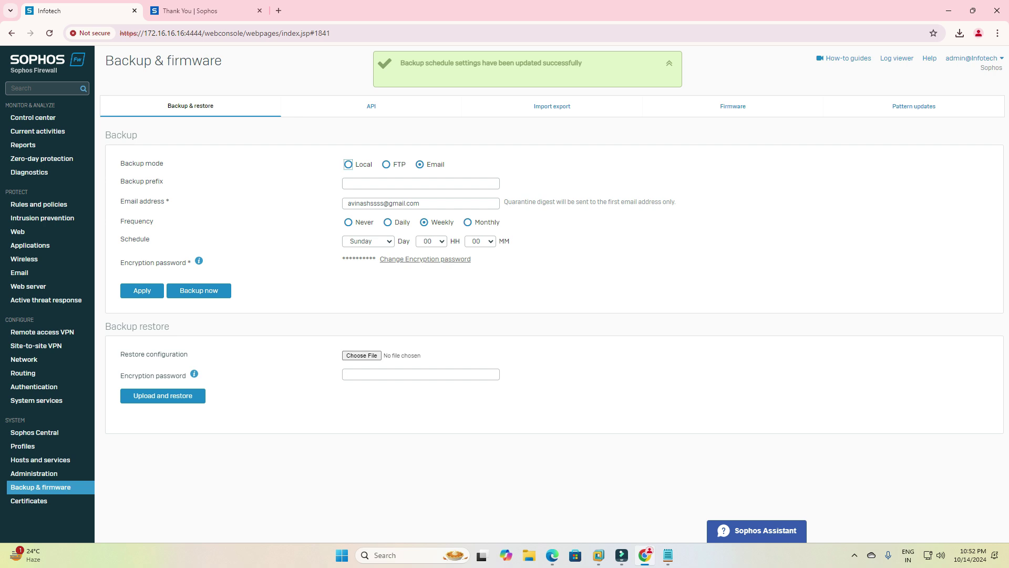
pyautogui.click(348, 221)
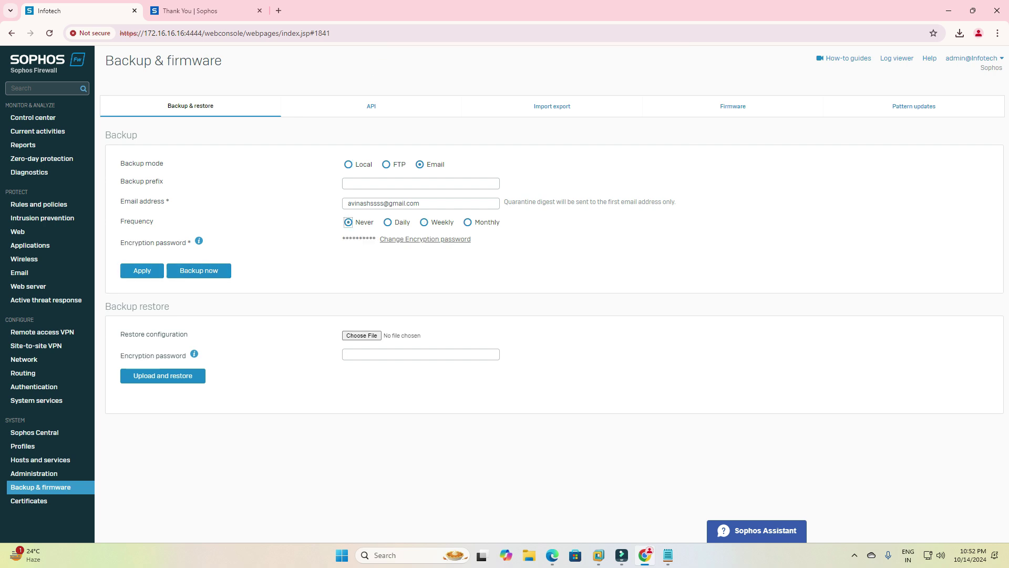
# Keep the backup frequency at Never and take another backup now.
pyautogui.click(387, 222)
pyautogui.click(348, 221)
pyautogui.click(199, 270)
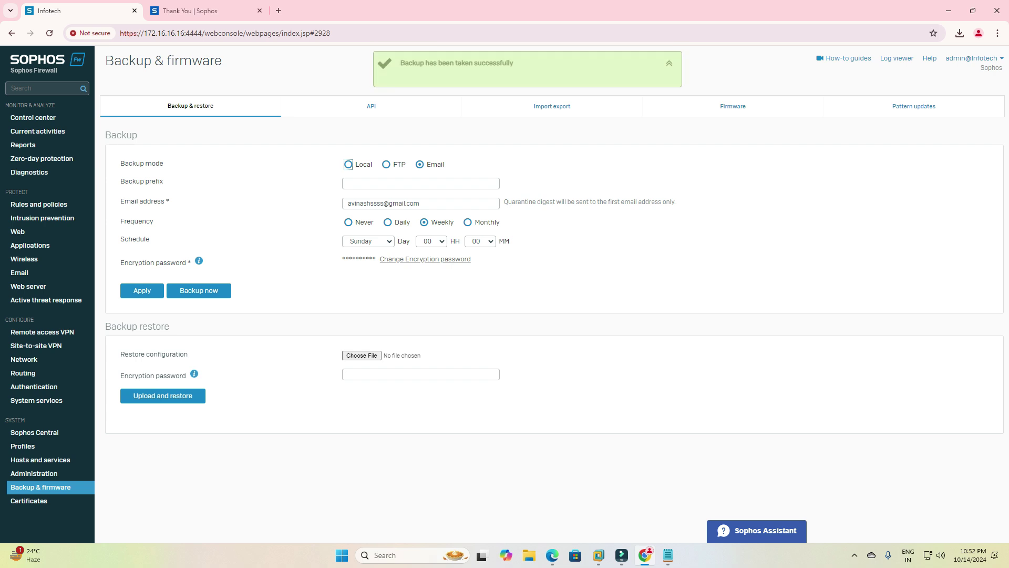
# Save the backup settings with frequency Never, confirming the apply prompt.
pyautogui.click(348, 222)
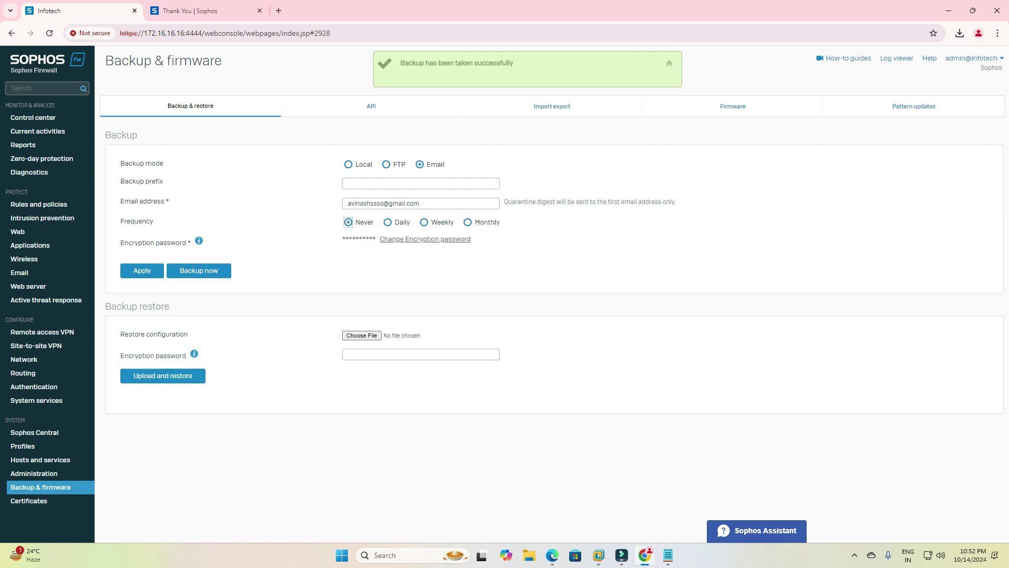
pyautogui.click(142, 270)
pyautogui.click(480, 299)
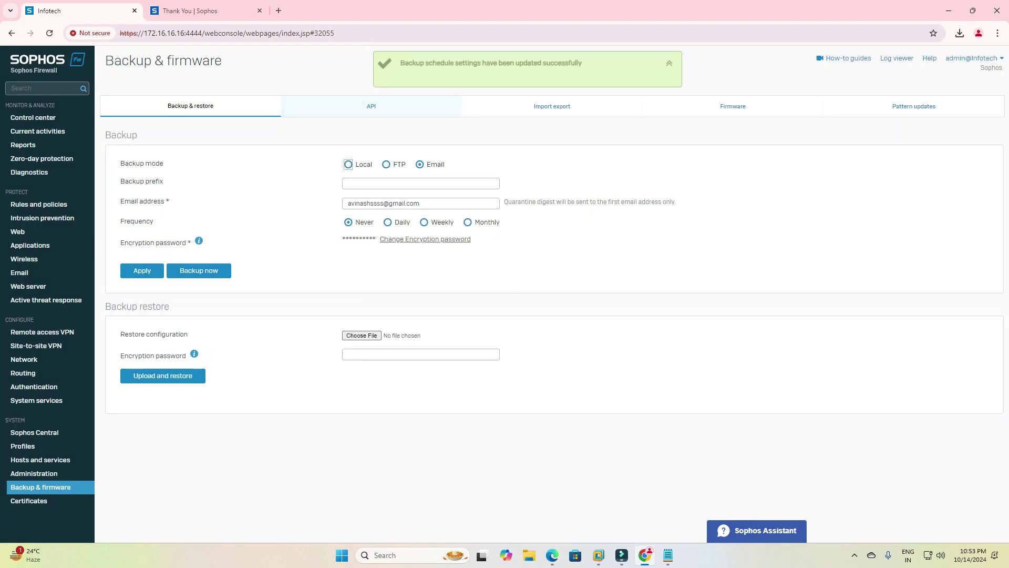
pyautogui.click(142, 271)
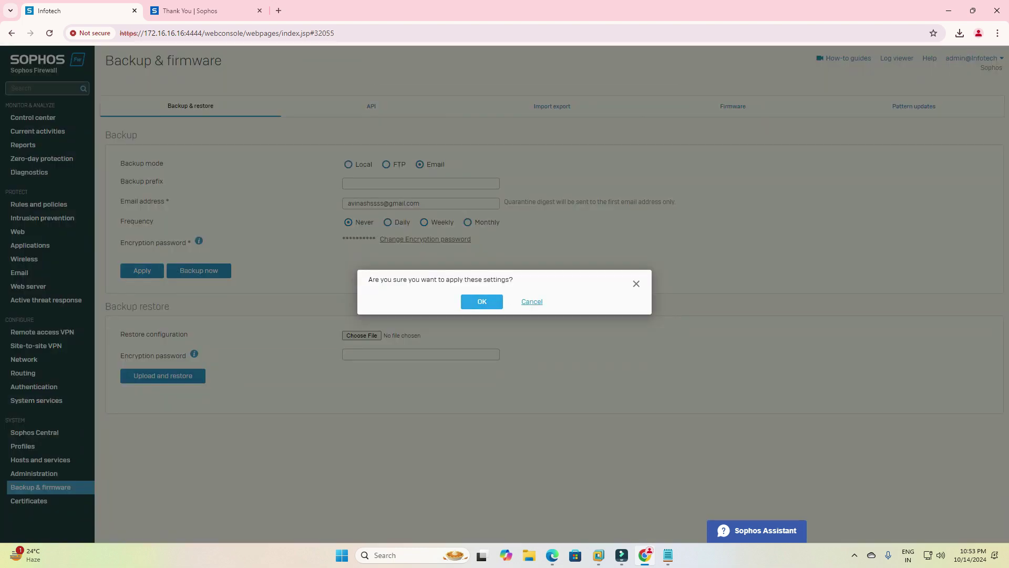
pyautogui.press('Return')
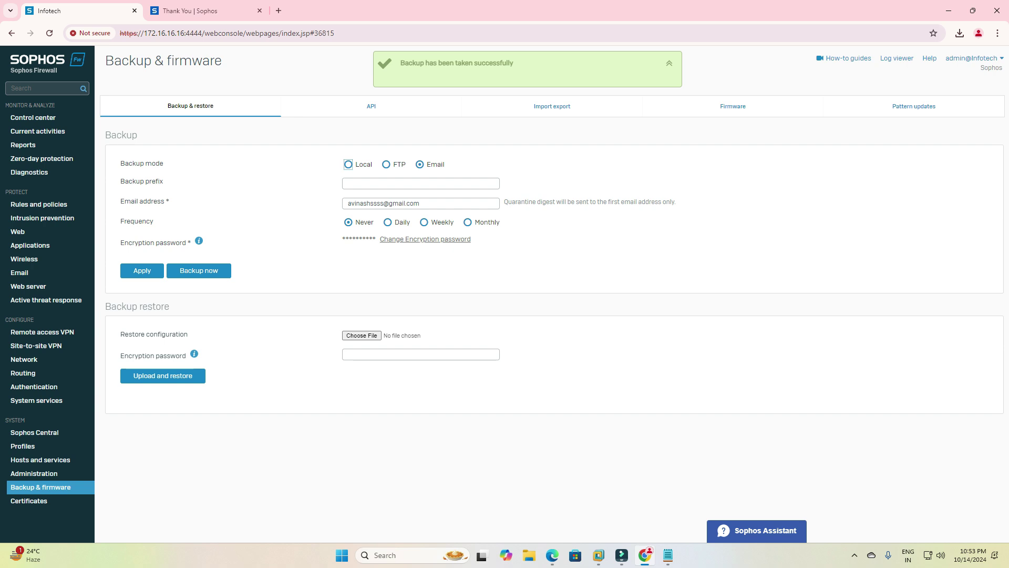
# Correct the backup recipient e-mail address, checking it against the Gmail window.
pyautogui.click(384, 202)
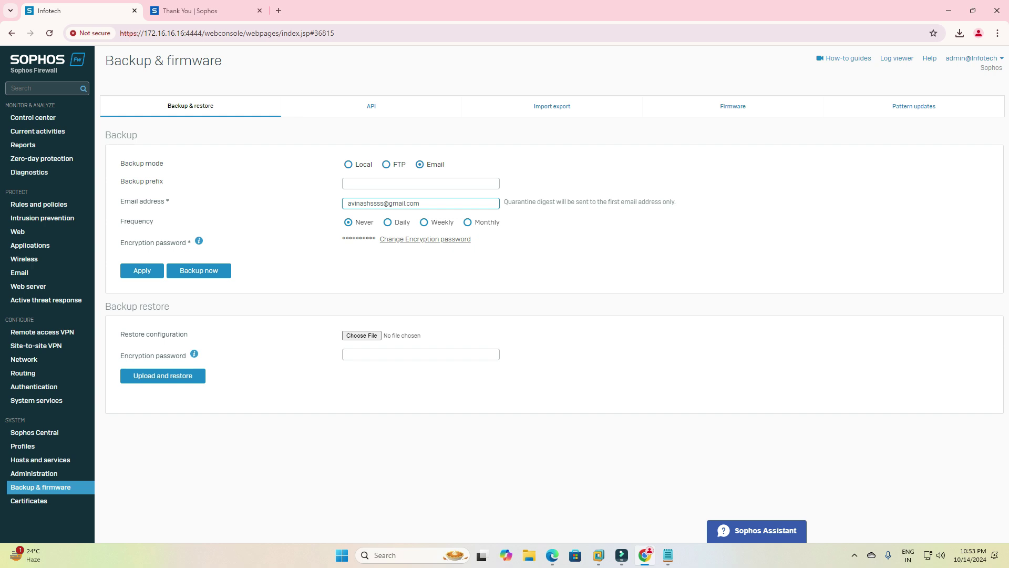
pyautogui.write('t')
pyautogui.press('BackSpace')
pyautogui.click(552, 555)
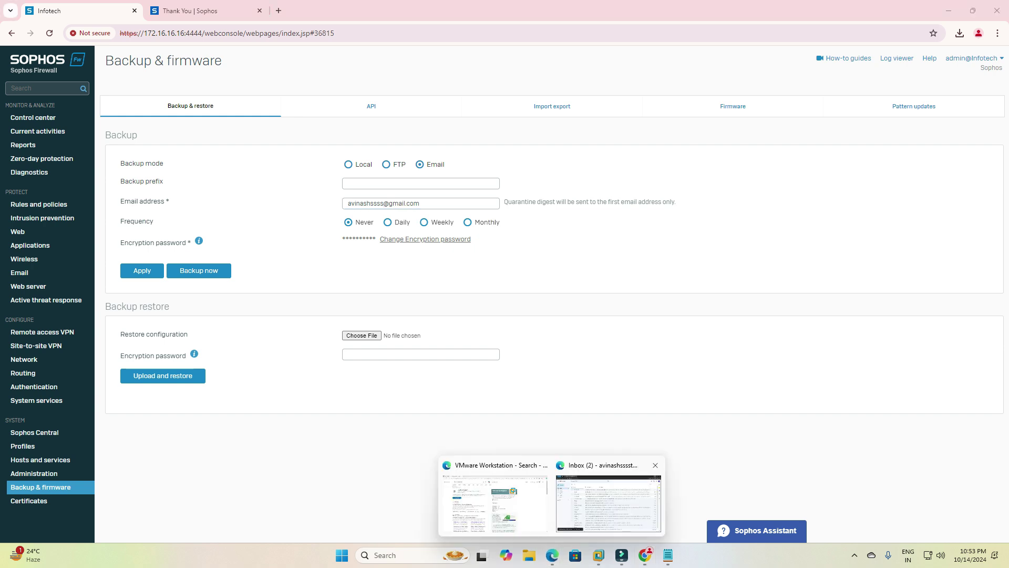
pyautogui.click(608, 503)
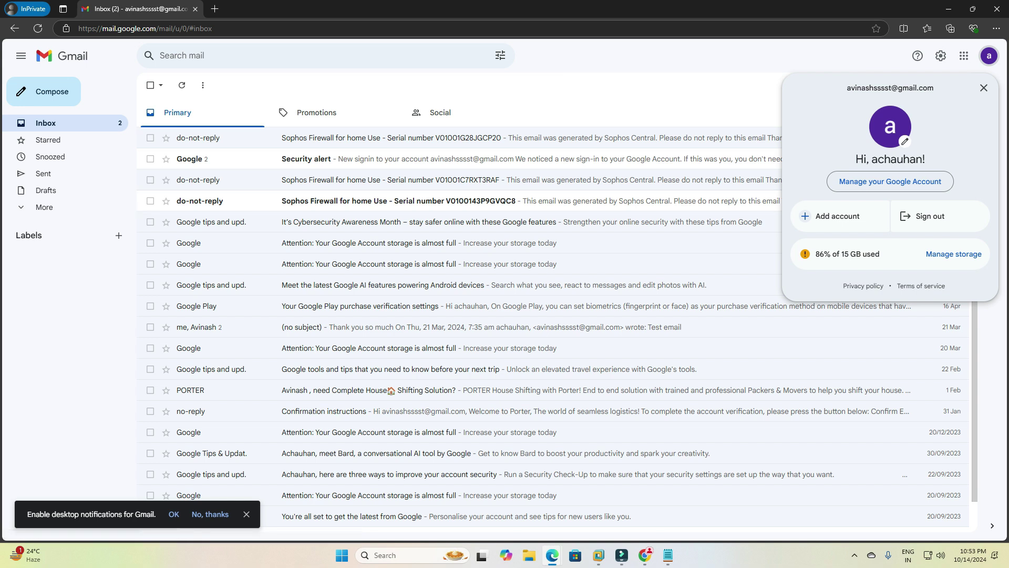
pyautogui.hotkey('alt', 'Tab')
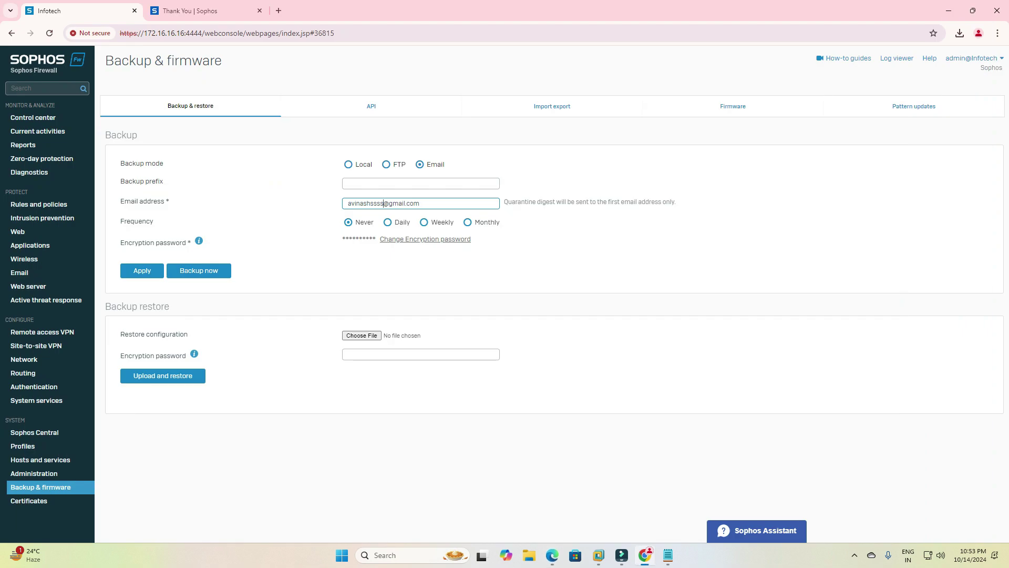
pyautogui.write('t')
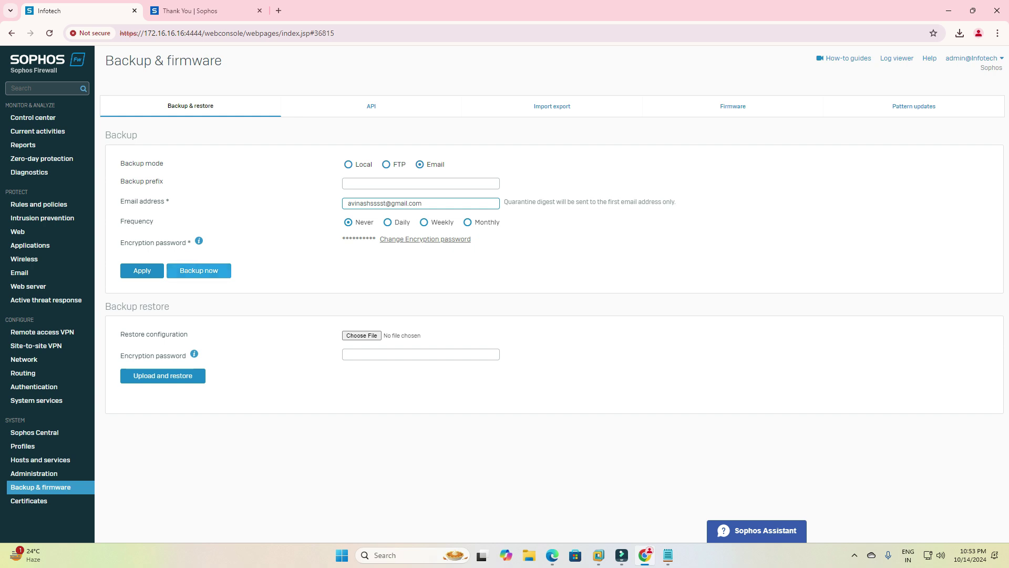
# Apply the corrected address, confirm, and start another backup.
pyautogui.click(142, 271)
pyautogui.press('Return')
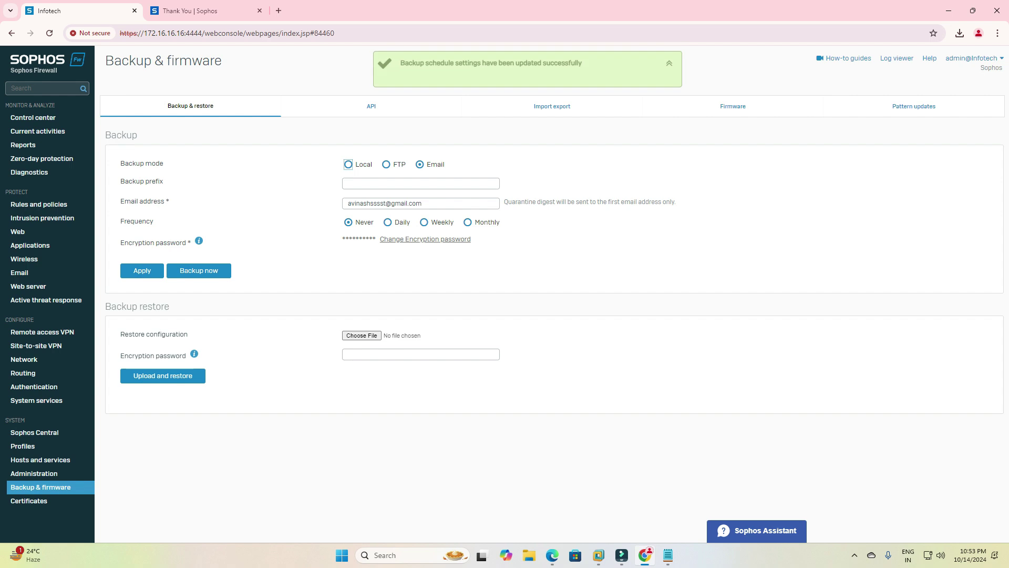
pyautogui.click(199, 270)
# In Gmail, reload the inbox and check Primary, Promotions and Social for the backup mail.
pyautogui.moveTo(552, 555)
pyautogui.click(609, 502)
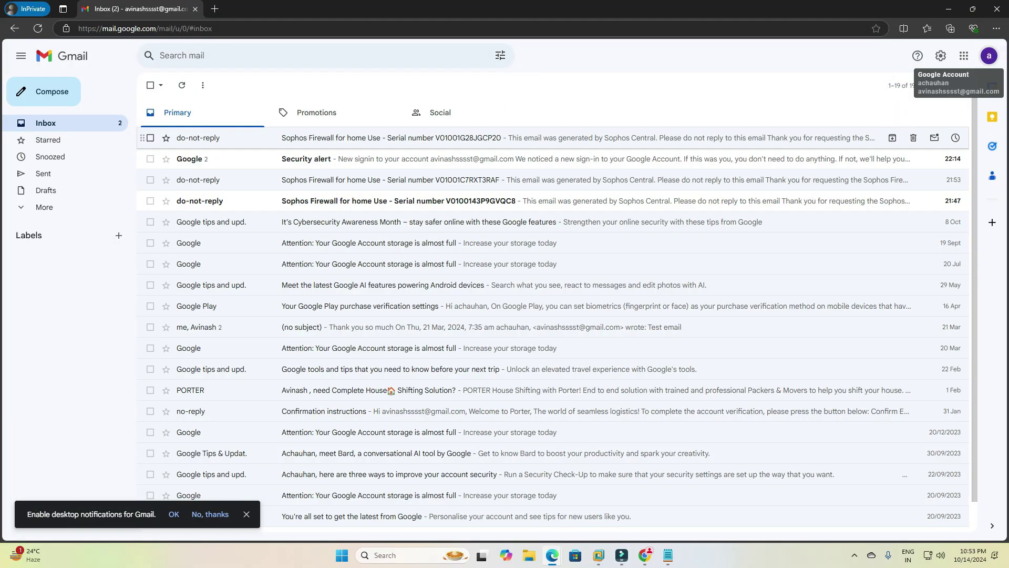
pyautogui.press('F5')
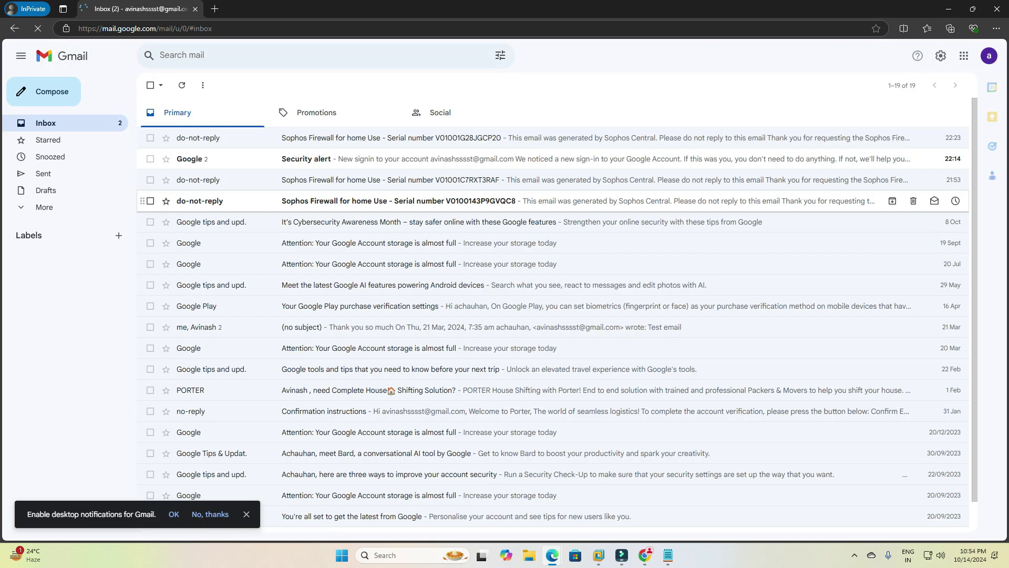
pyautogui.click(317, 113)
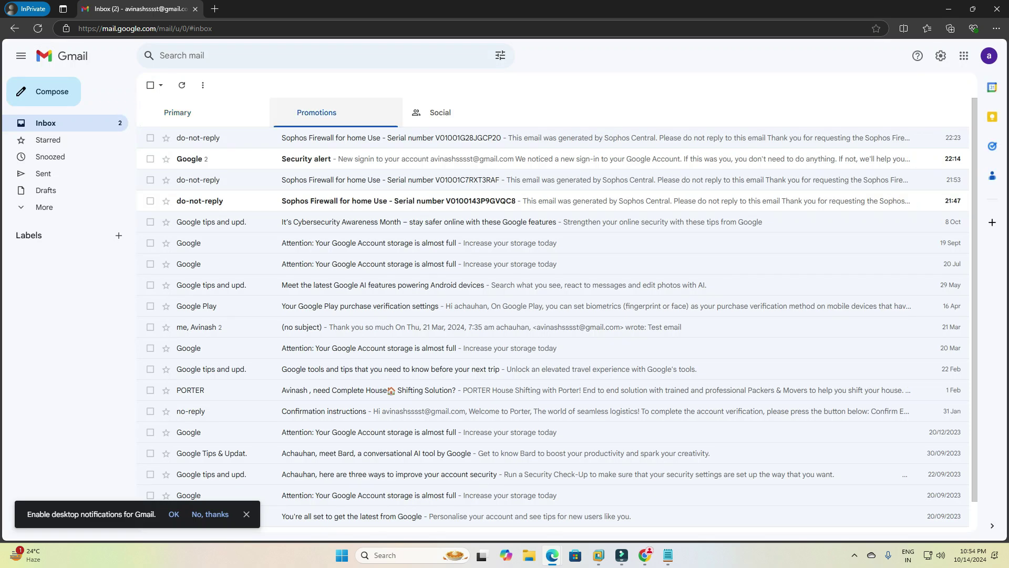
pyautogui.click(440, 113)
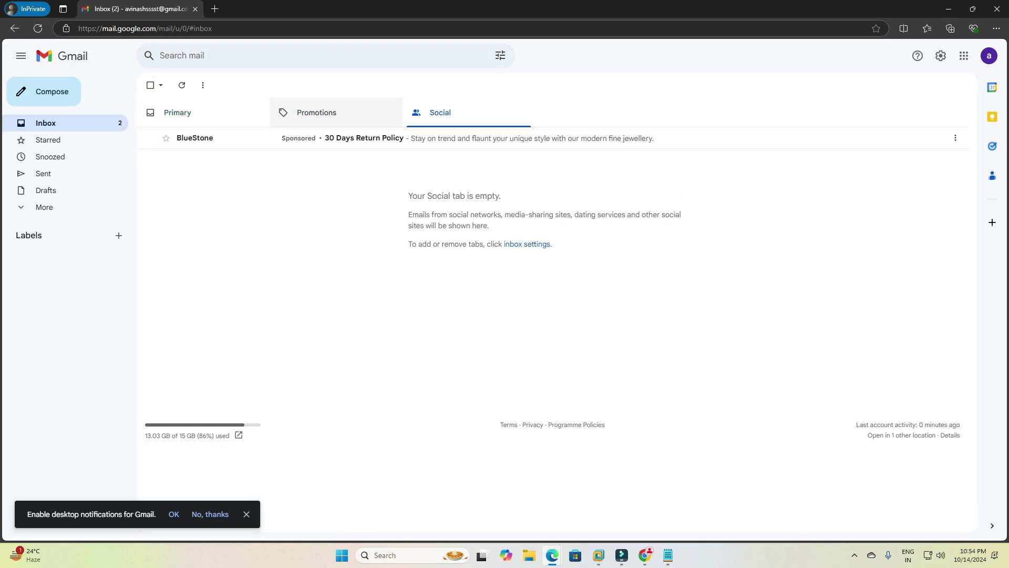
pyautogui.click(316, 112)
pyautogui.click(178, 112)
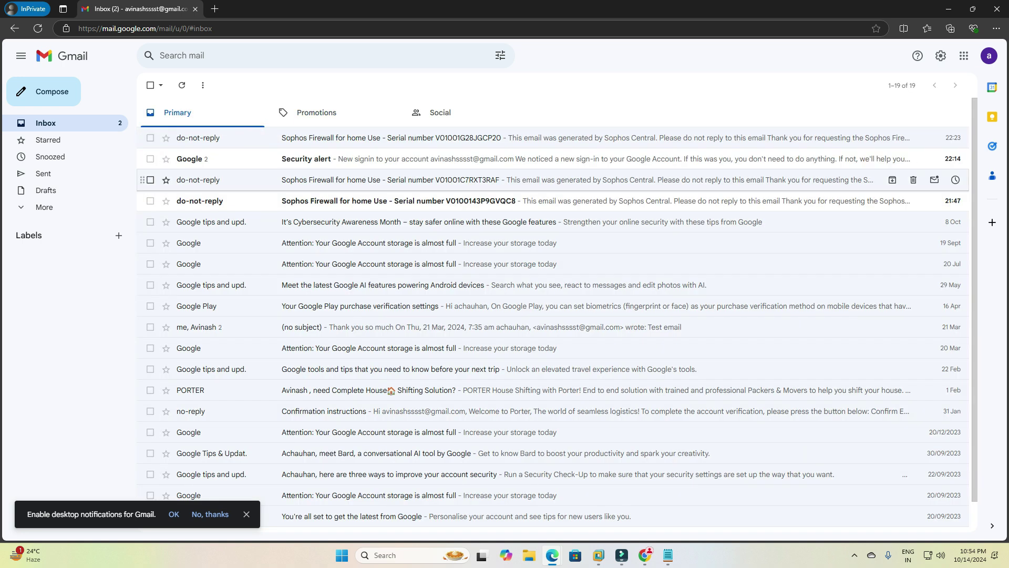
pyautogui.click(38, 29)
# Check Spam and Bin, reload the inbox twice, then return to the firewall console.
pyautogui.click(44, 207)
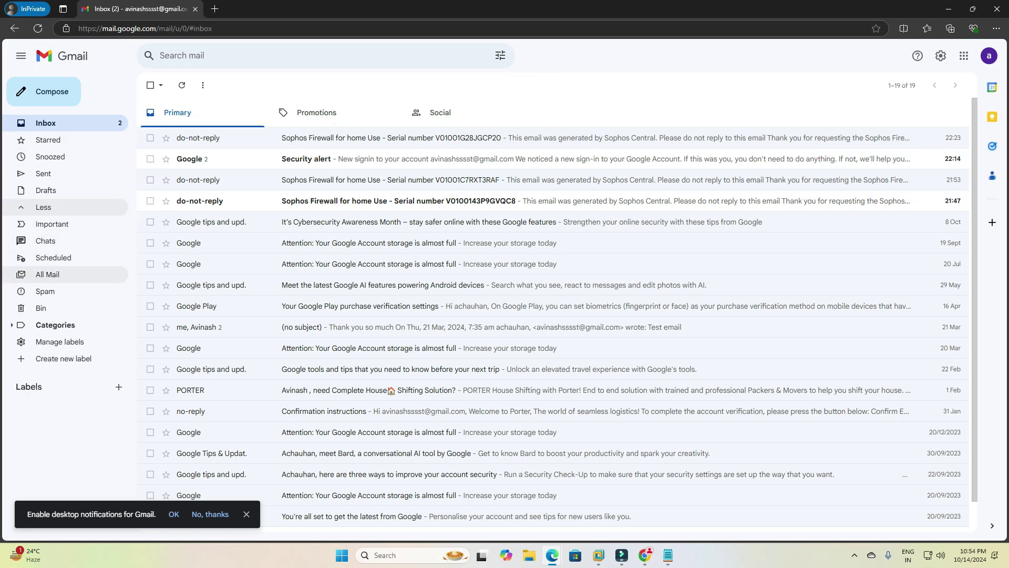
pyautogui.click(45, 291)
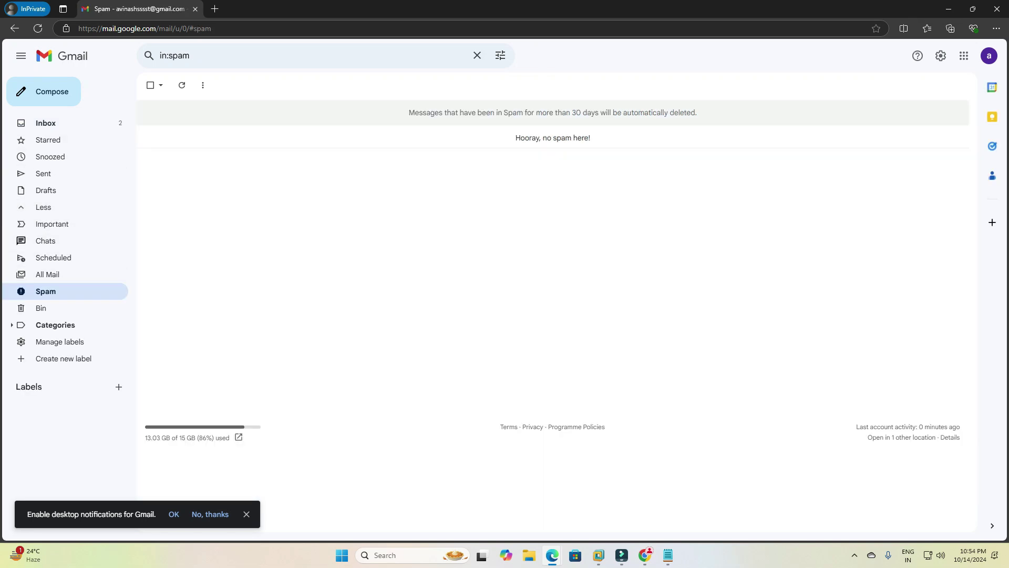
pyautogui.click(41, 308)
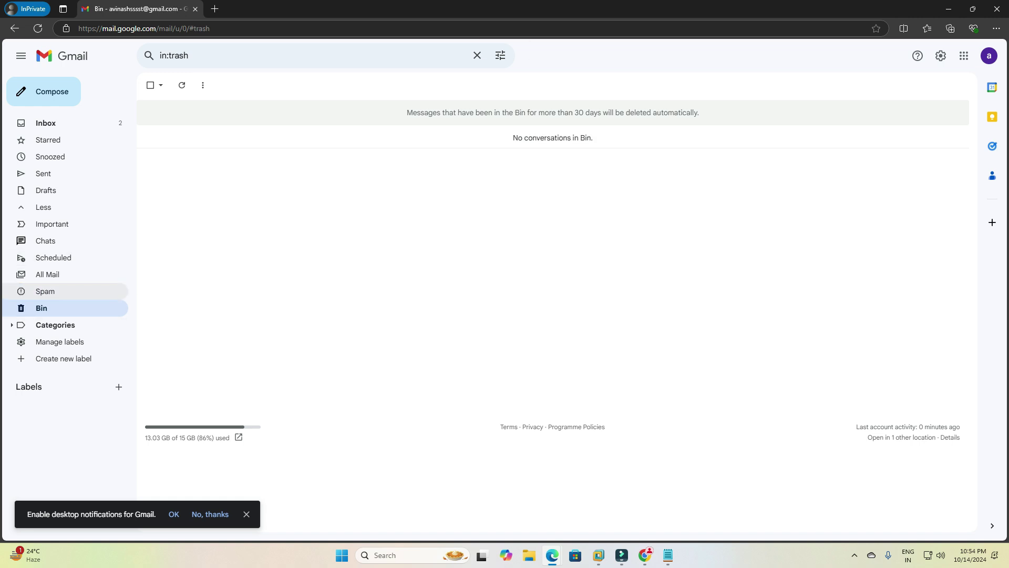
pyautogui.click(45, 123)
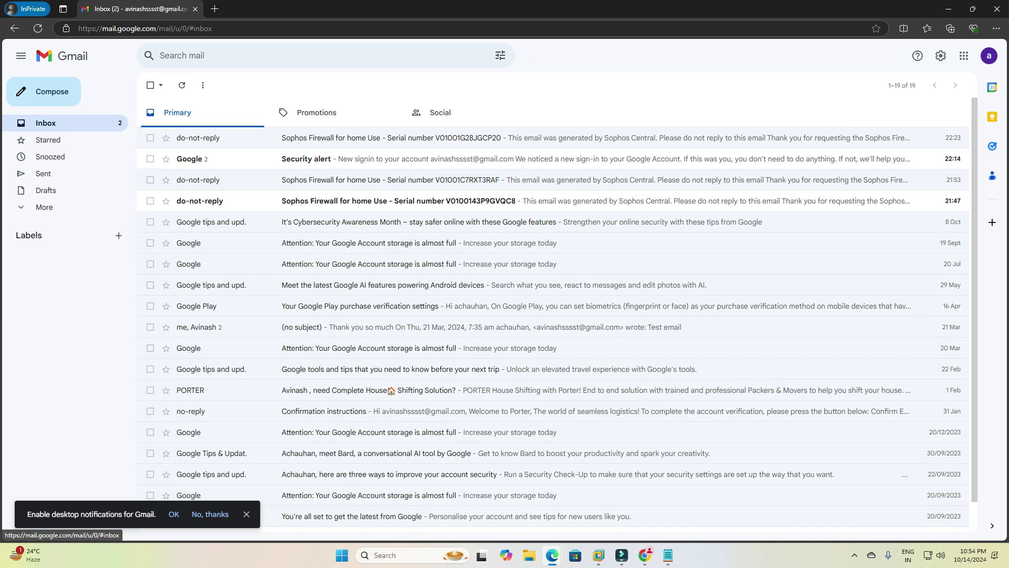
pyautogui.click(38, 28)
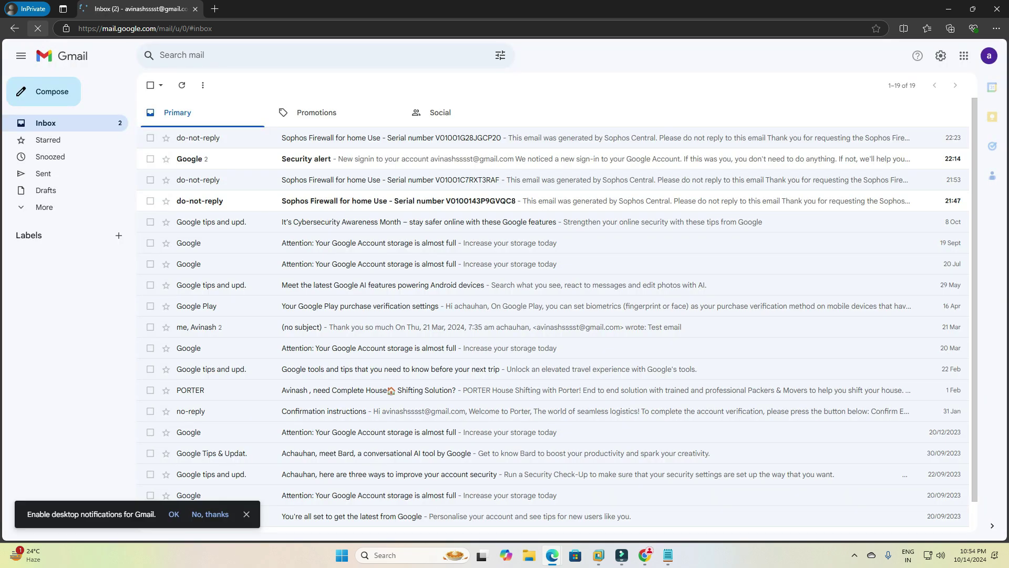
pyautogui.click(38, 28)
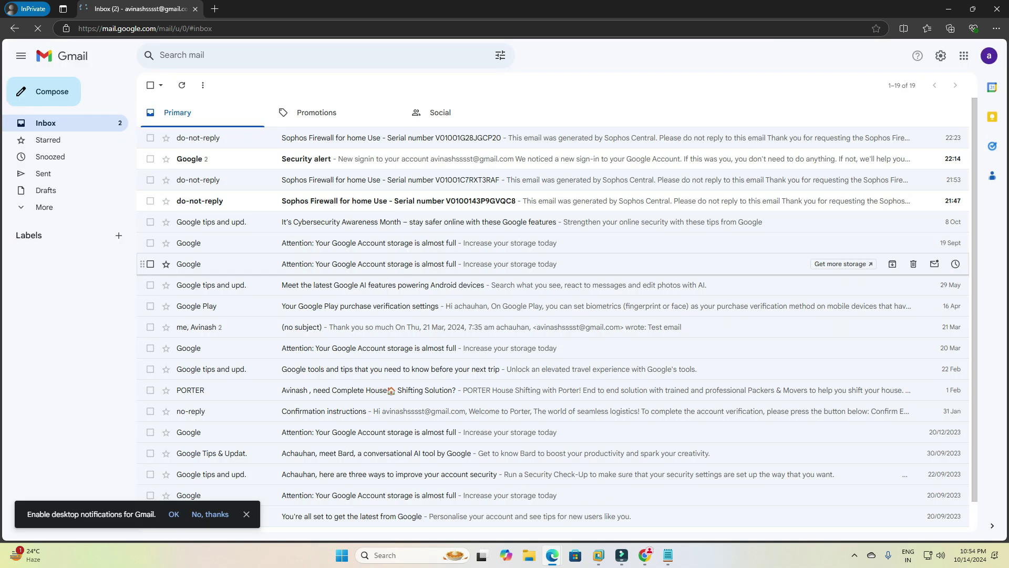
pyautogui.click(645, 555)
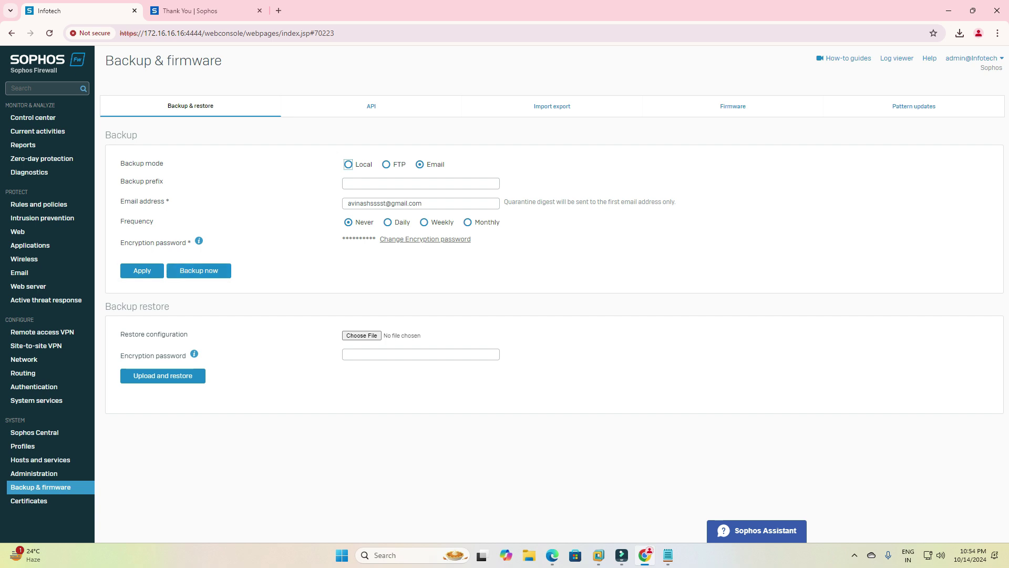
# Switch backup mode to Local and open the Download options for the latest backup.
pyautogui.click(347, 164)
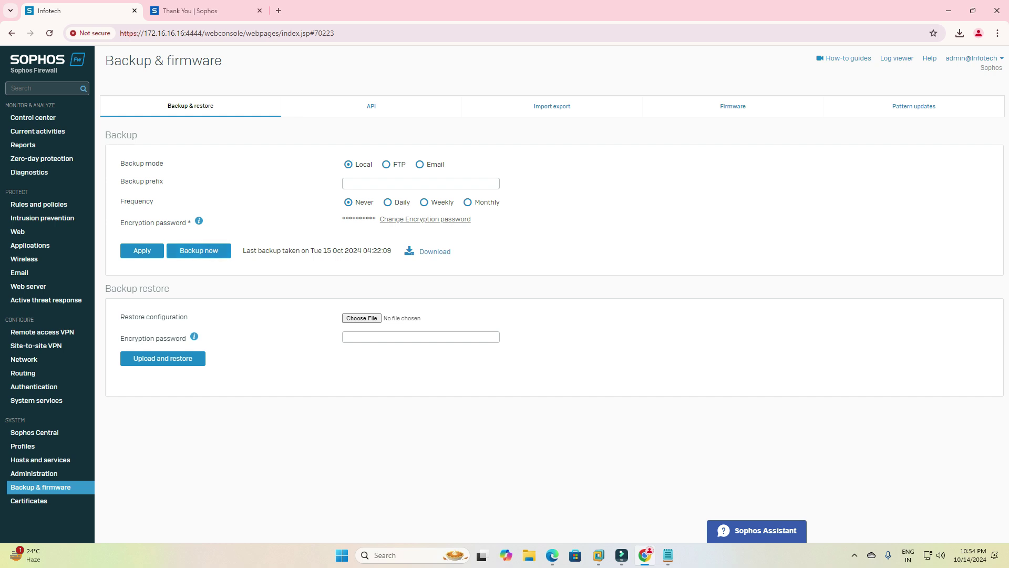
pyautogui.click(435, 252)
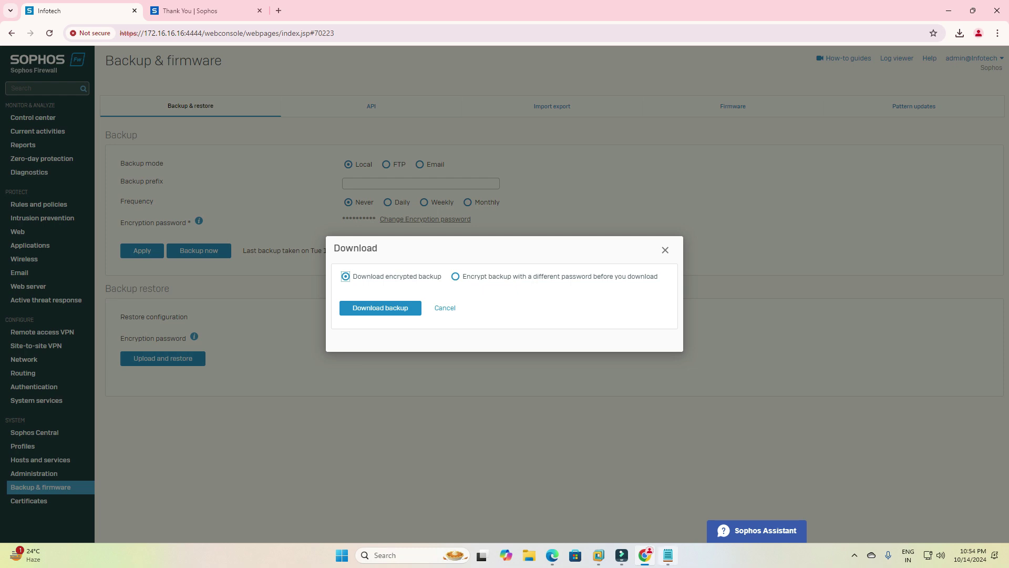
# Bring Gmail forward, reload the inbox, and minimize it to return to the firewall.
pyautogui.moveTo(552, 555)
pyautogui.click(609, 504)
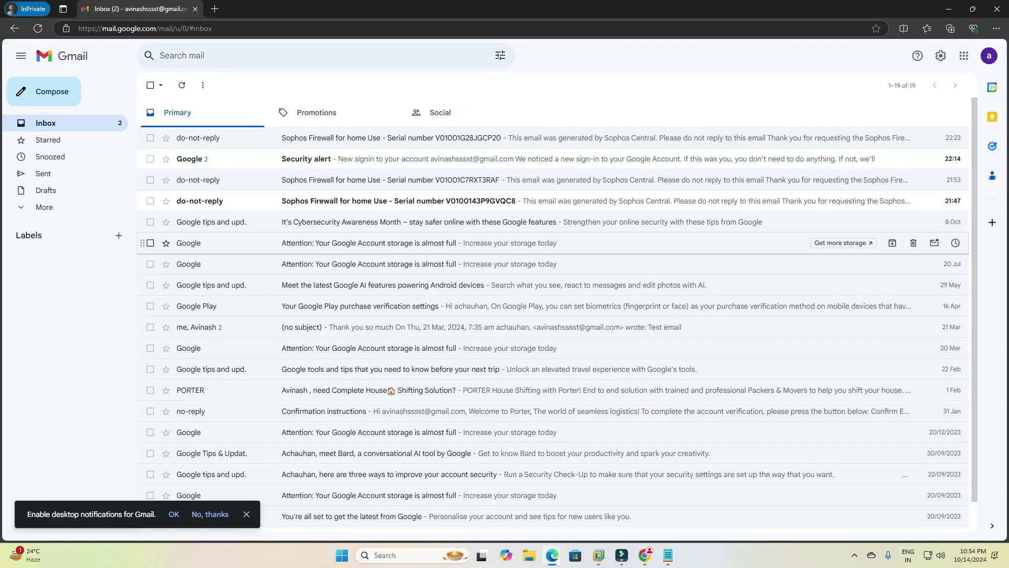
pyautogui.press('F5')
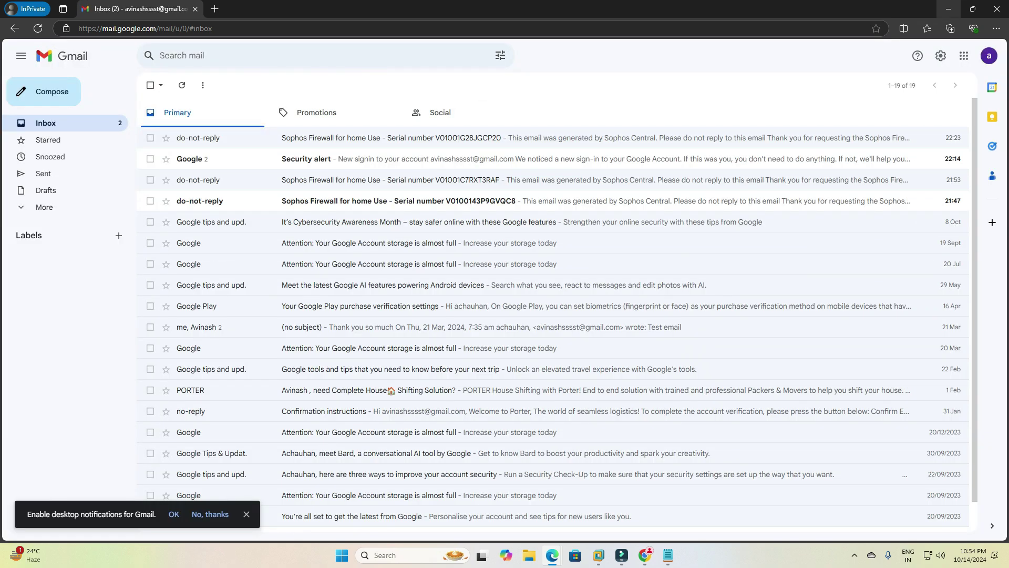
pyautogui.click(949, 9)
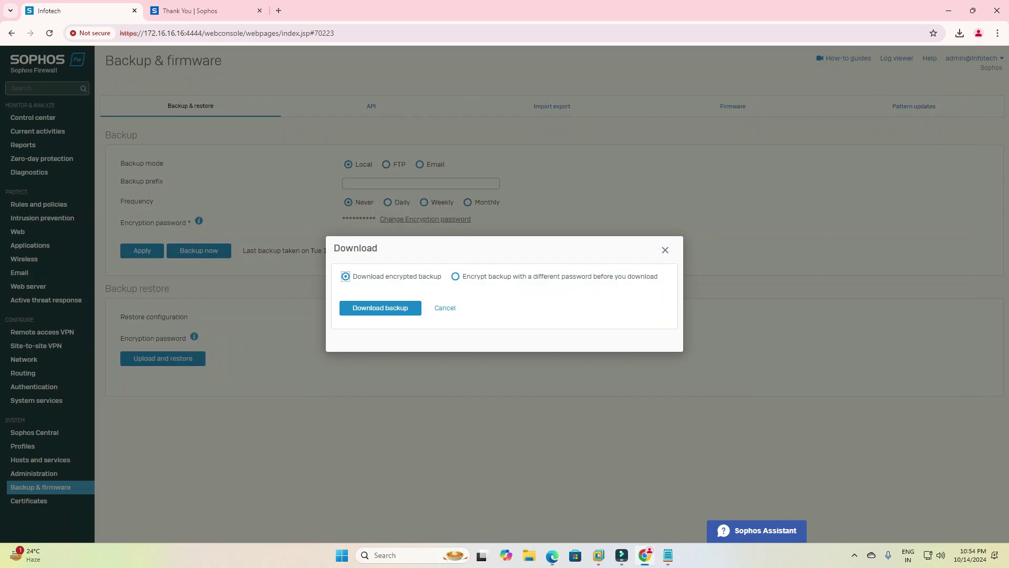
# Download the backup using the default 'Download encrypted backup' option.
pyautogui.press('Escape')
pyautogui.click(380, 308)
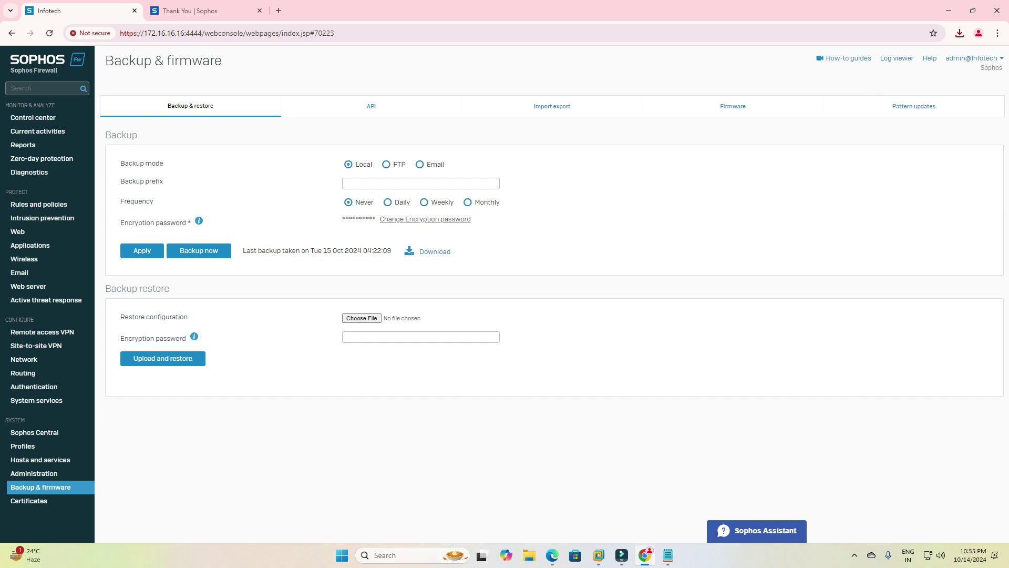
# Load the downloaded backup from Downloads and attempt Upload and restore with its encryption password.
pyautogui.click(361, 318)
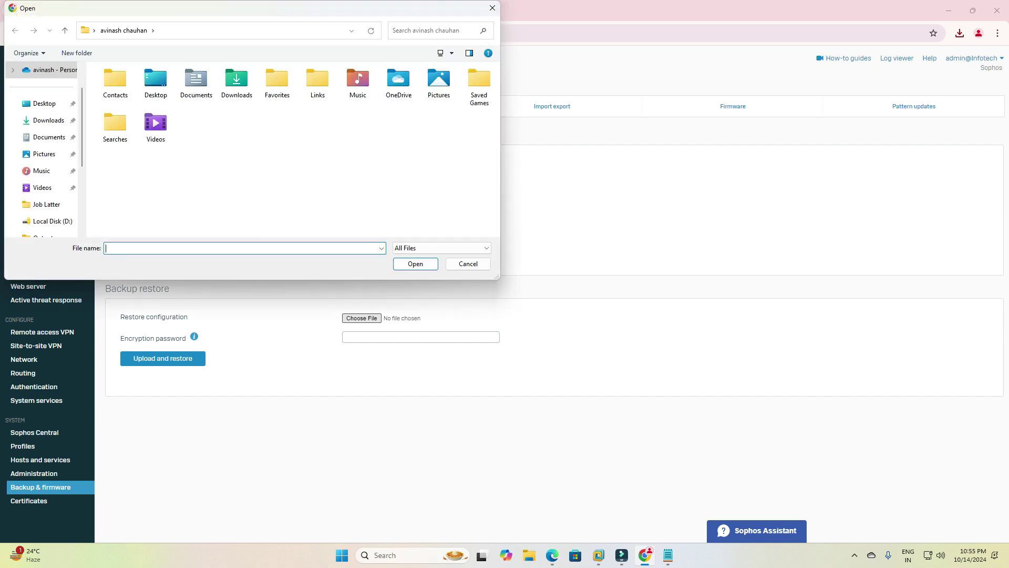
pyautogui.click(48, 120)
pyautogui.click(167, 99)
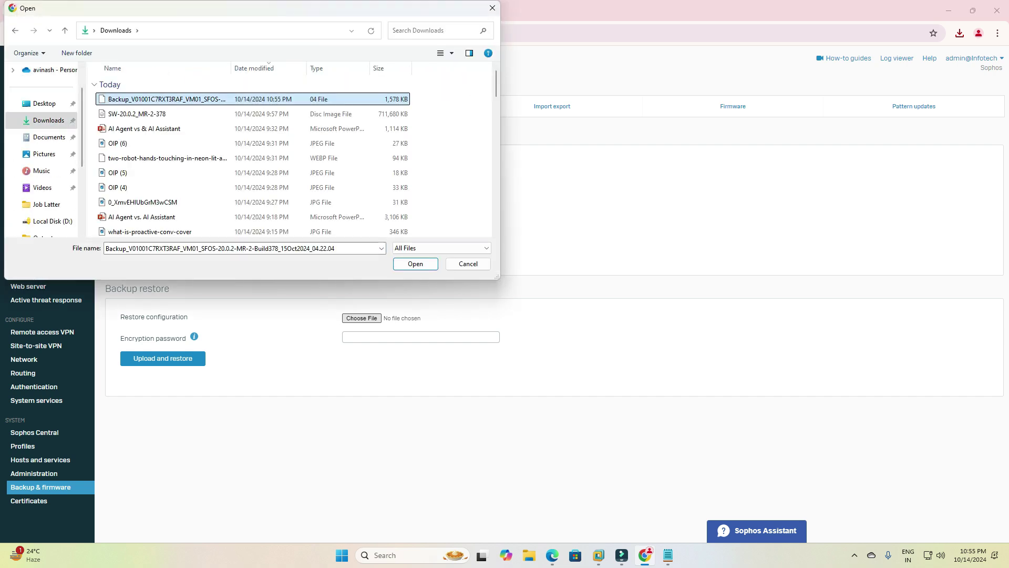
pyautogui.click(415, 263)
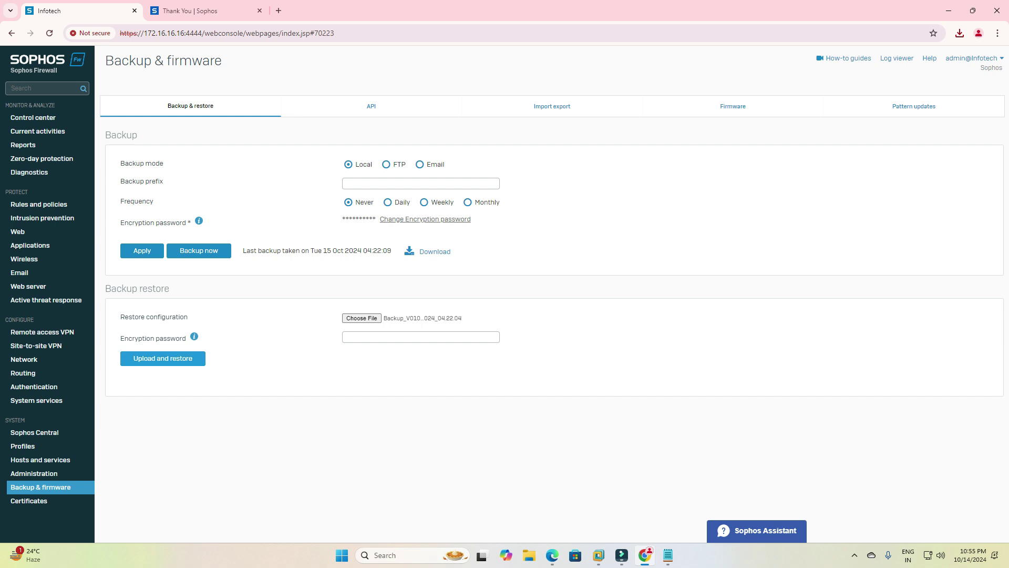
pyautogui.click(421, 337)
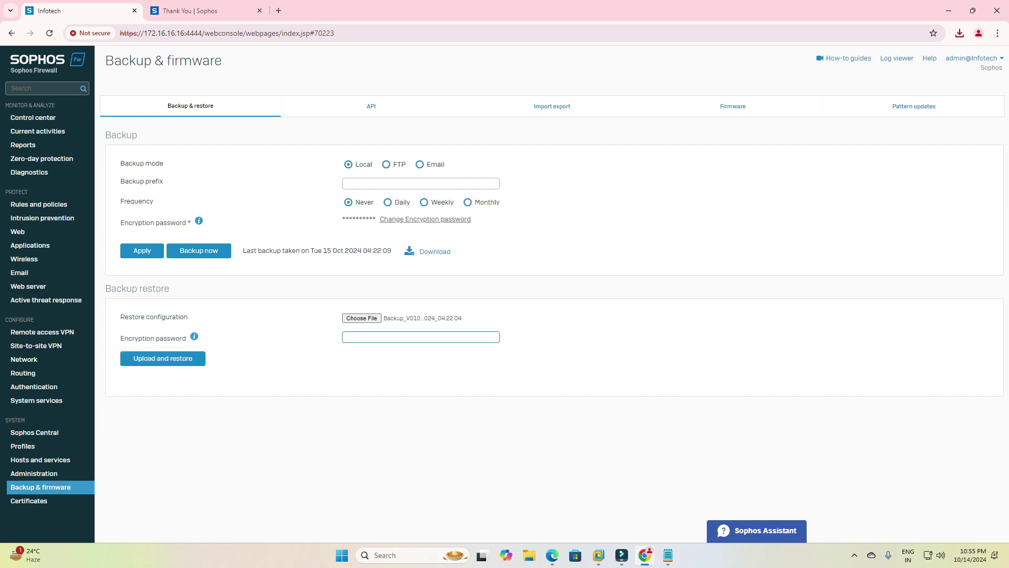
pyautogui.write('**************')
pyautogui.click(162, 358)
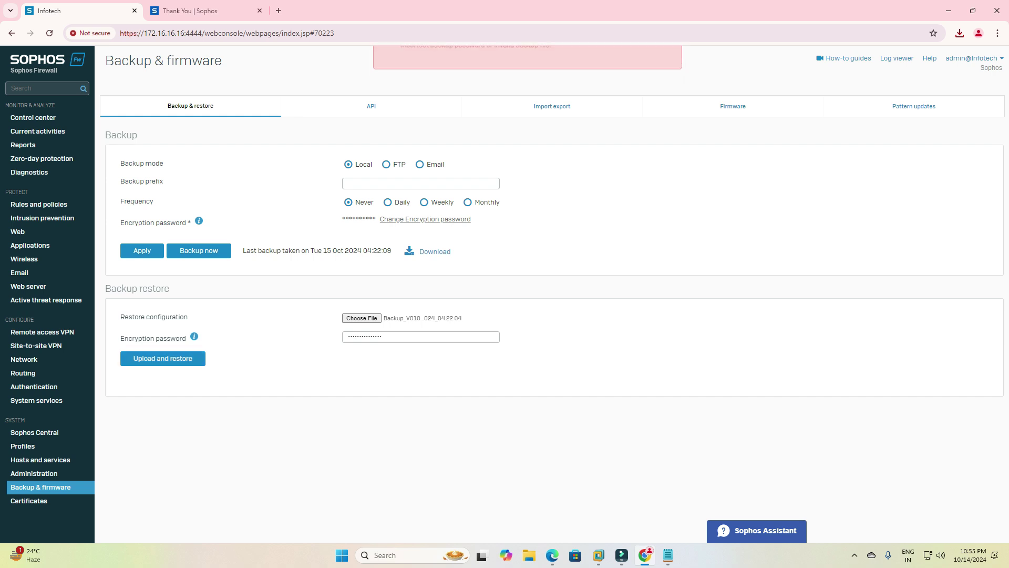
# Retry the restore twice with different passwords after each is rejected.
pyautogui.doubleClick(364, 337)
pyautogui.press('BackSpace')
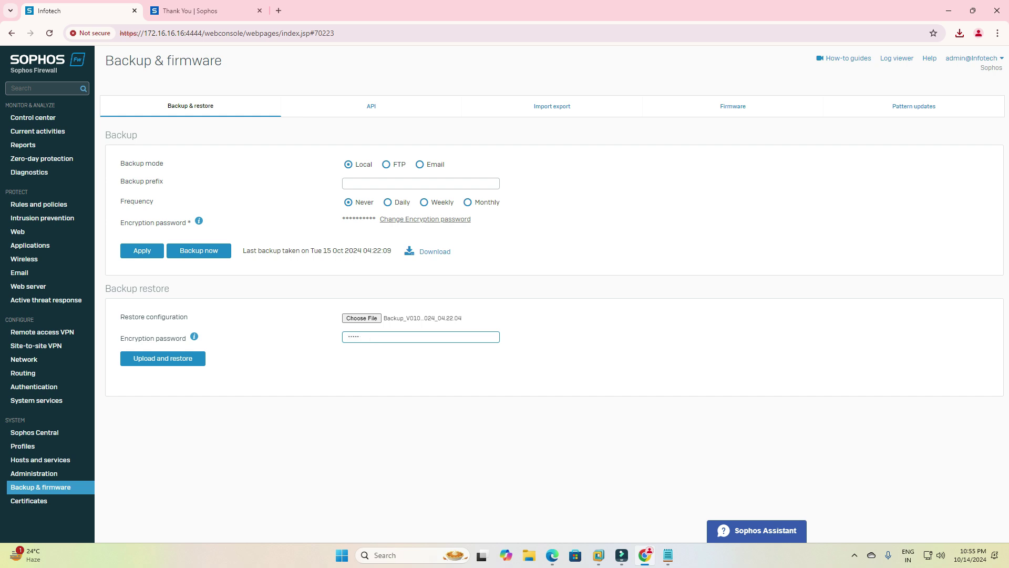
pyautogui.click(162, 358)
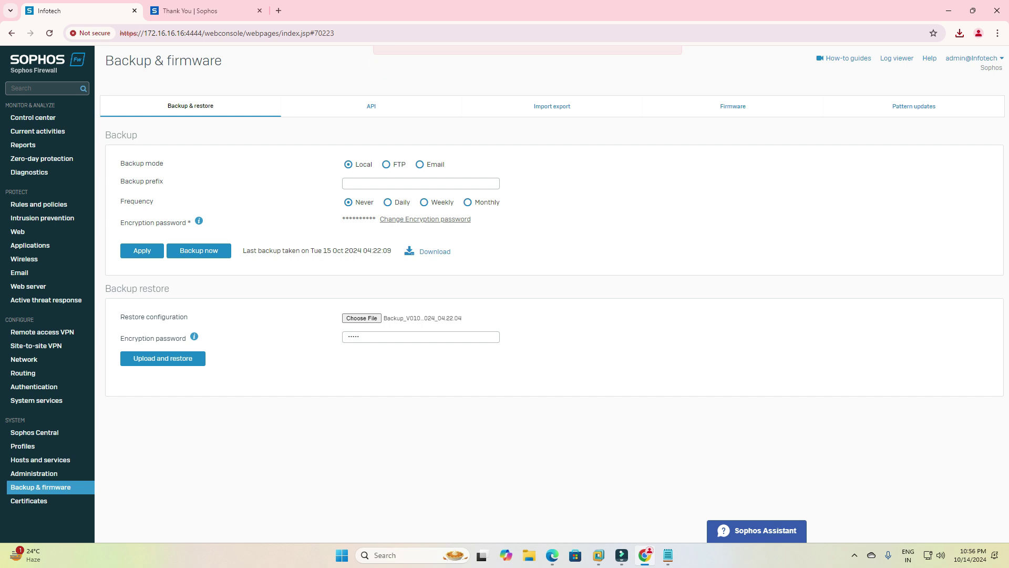
pyautogui.click(421, 337)
pyautogui.hotkey('ctrl', 'a')
pyautogui.press('BackSpace')
pyautogui.write('*************')
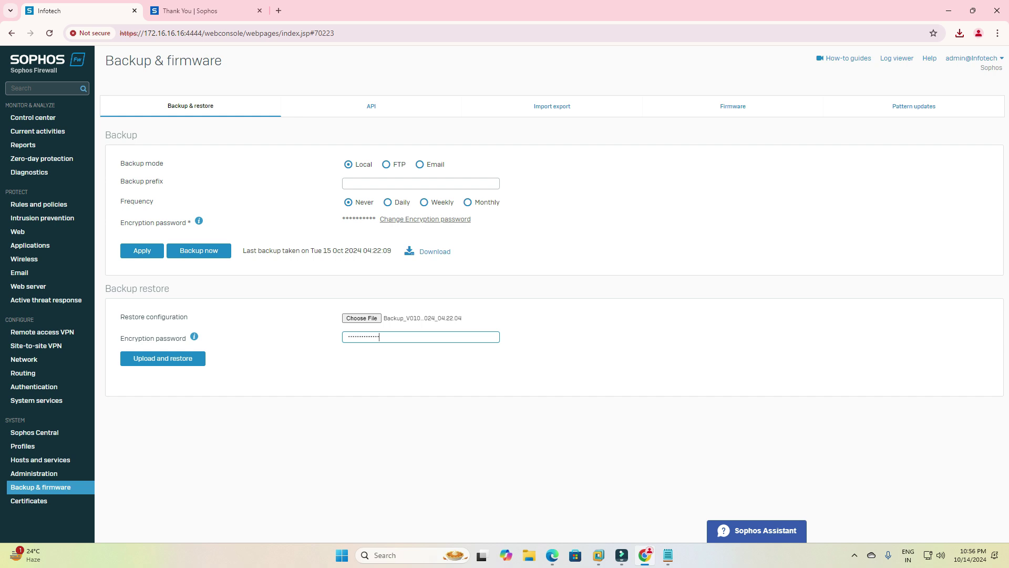
pyautogui.press('Return')
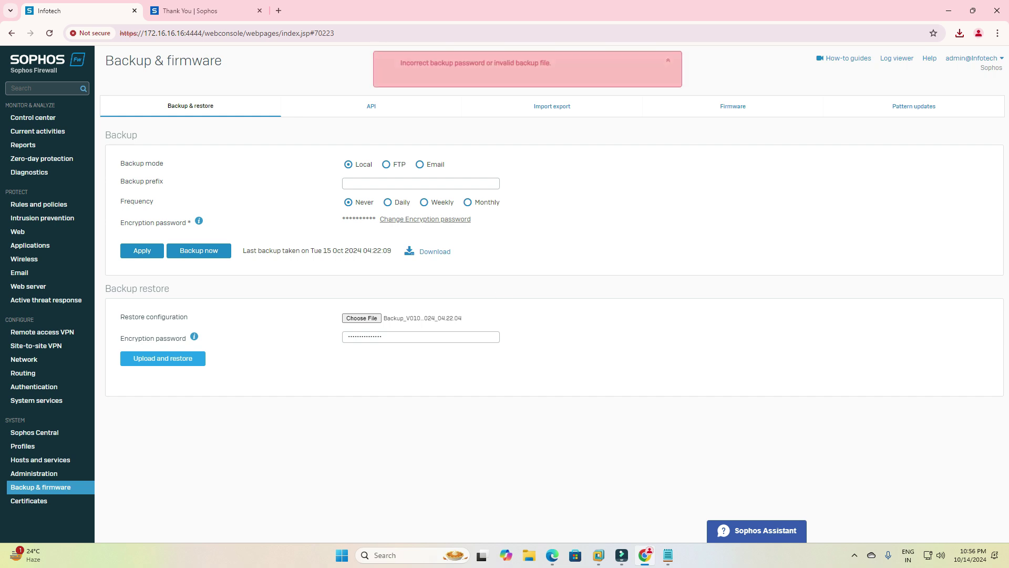
# Download another backup copy encrypted with a different password, entered and confirmed.
pyautogui.click(435, 251)
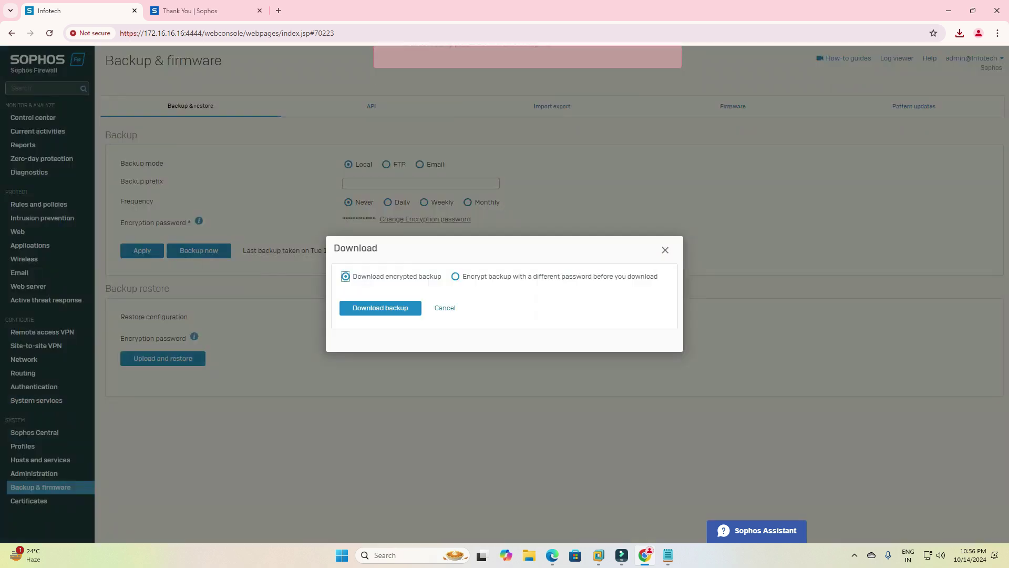
pyautogui.press('Right')
pyautogui.press('Tab')
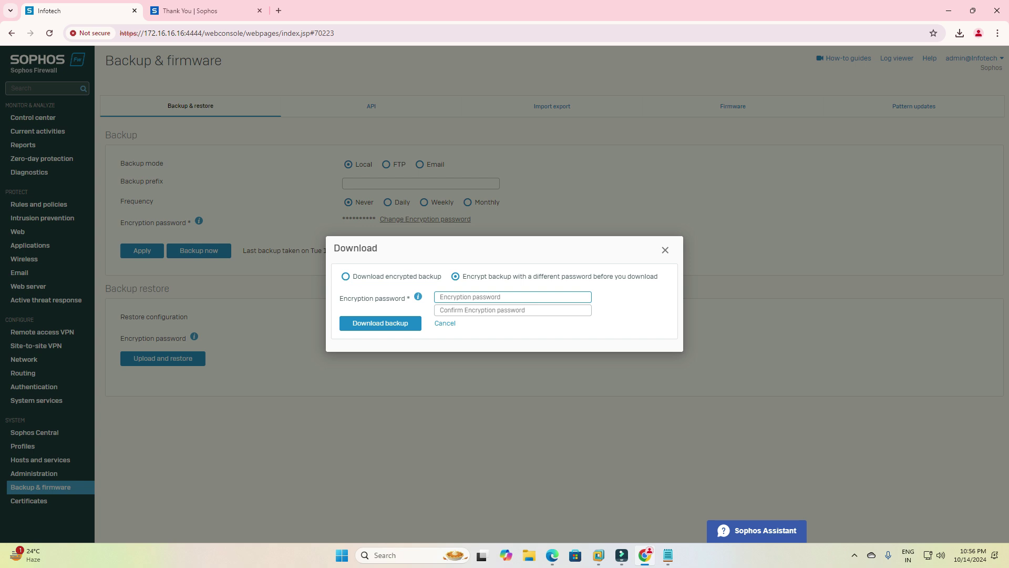
pyautogui.write('••••••••••••••')
pyautogui.click(513, 310)
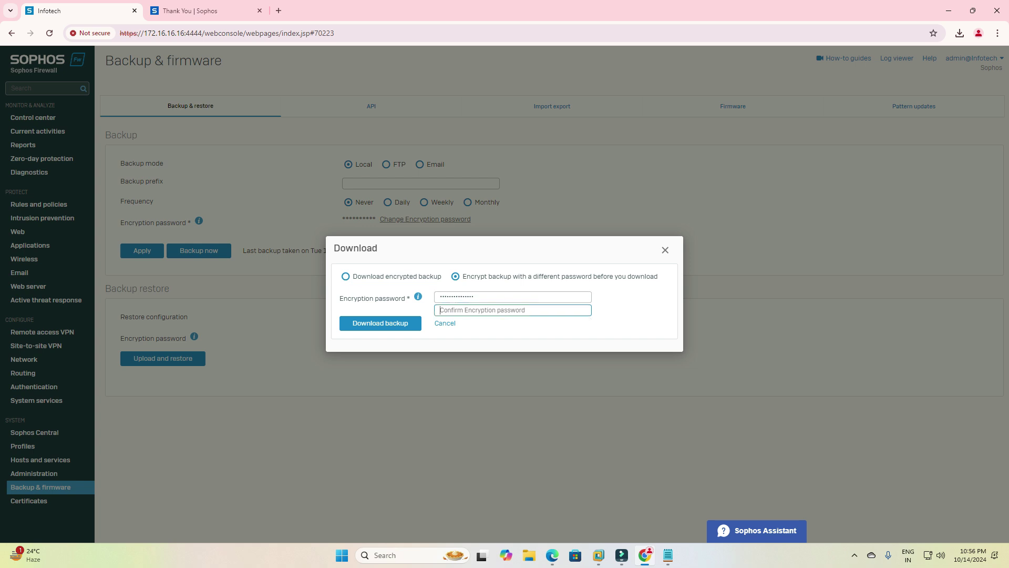
pyautogui.write('••••••••••••••')
pyautogui.press('Return')
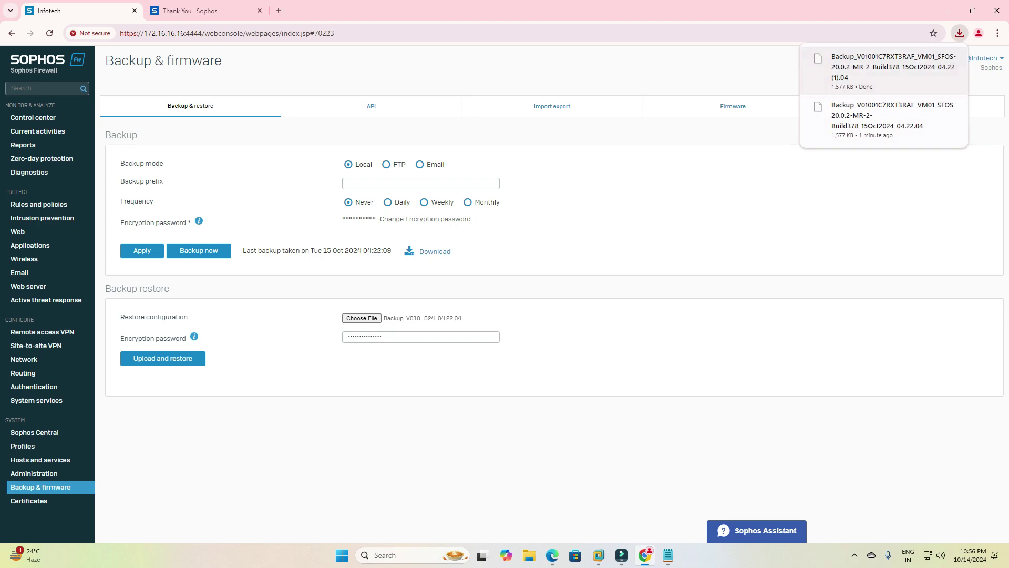
# Load the newest (1) backup from Downloads, enter its custom password, and start Upload and restore.
pyautogui.press('BackSpace')
pyautogui.click(362, 318)
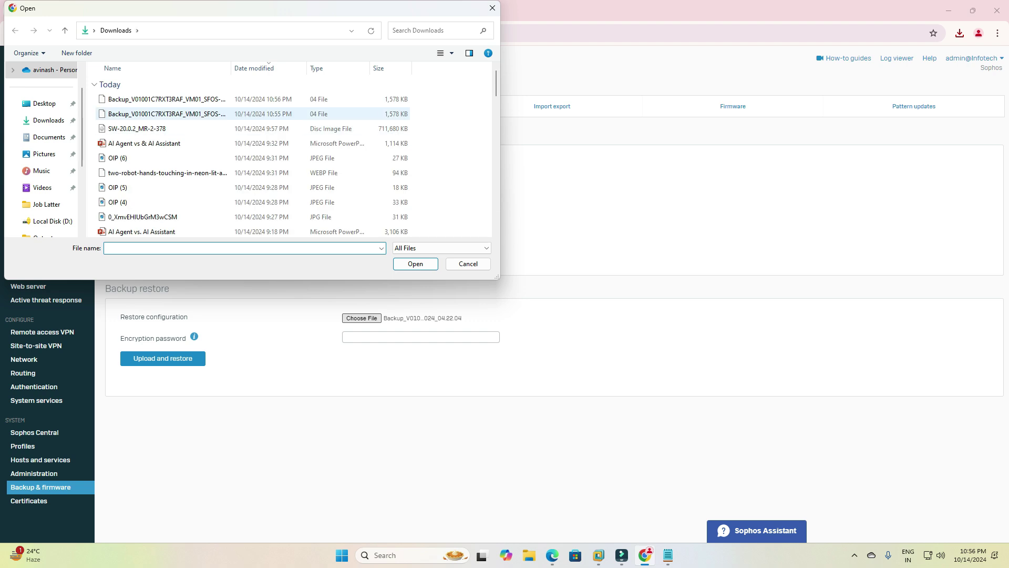
pyautogui.click(167, 99)
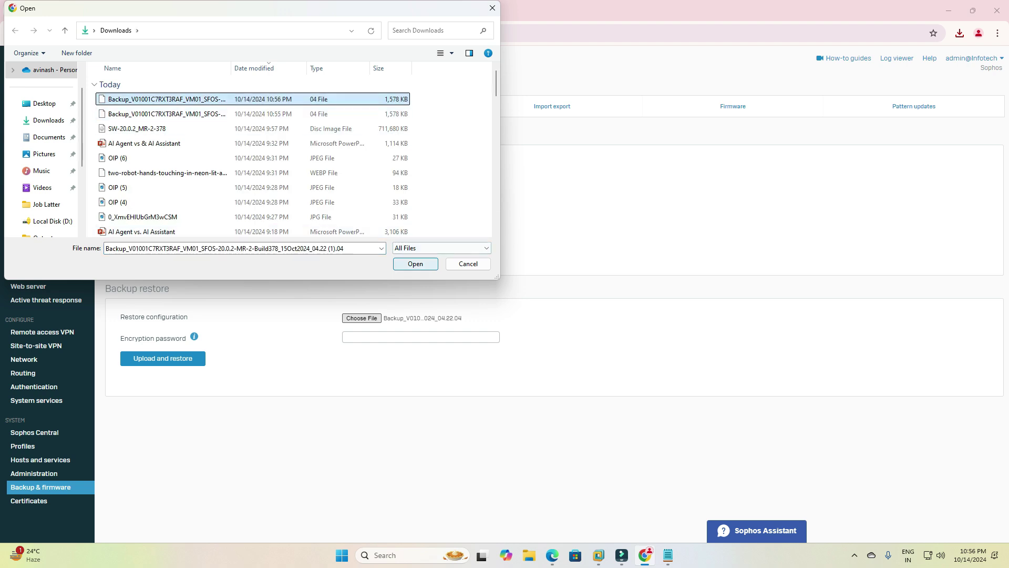
pyautogui.click(415, 264)
pyautogui.click(421, 337)
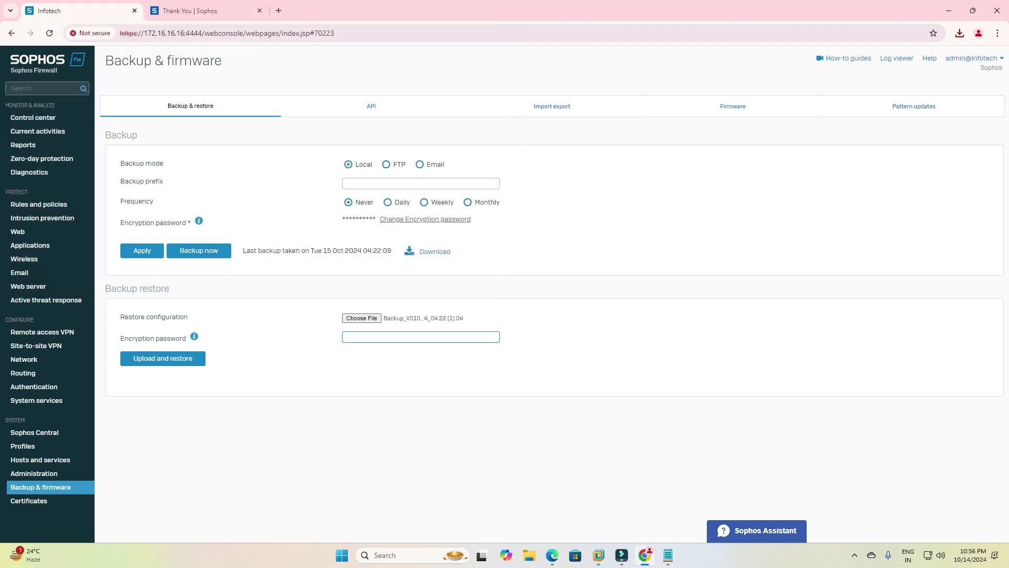
pyautogui.write('•••••••••••••••')
pyautogui.press('Return')
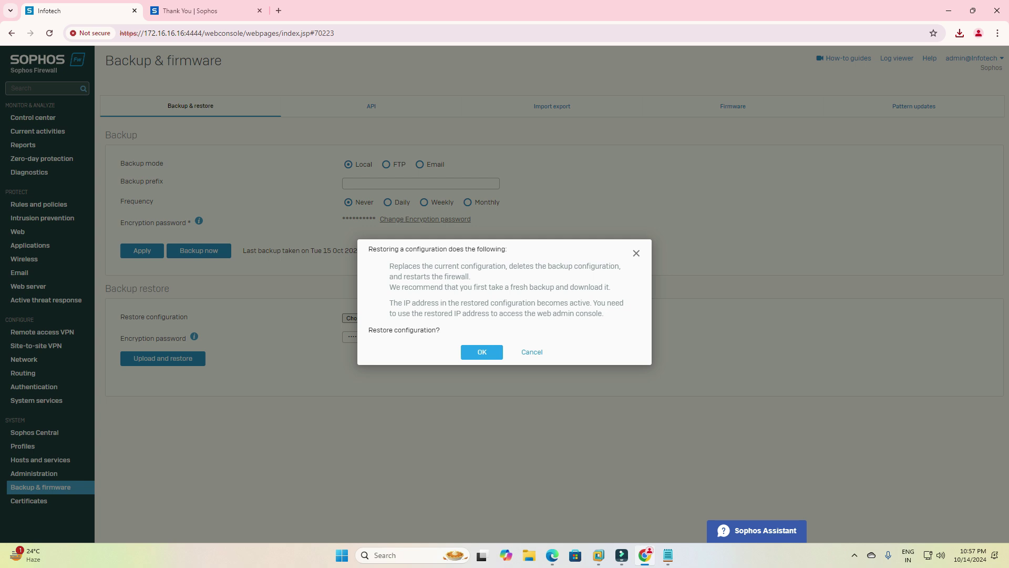
# Confirm replacing the current configuration, enter the secure storage master key, and start the restore.
pyautogui.press('Return')
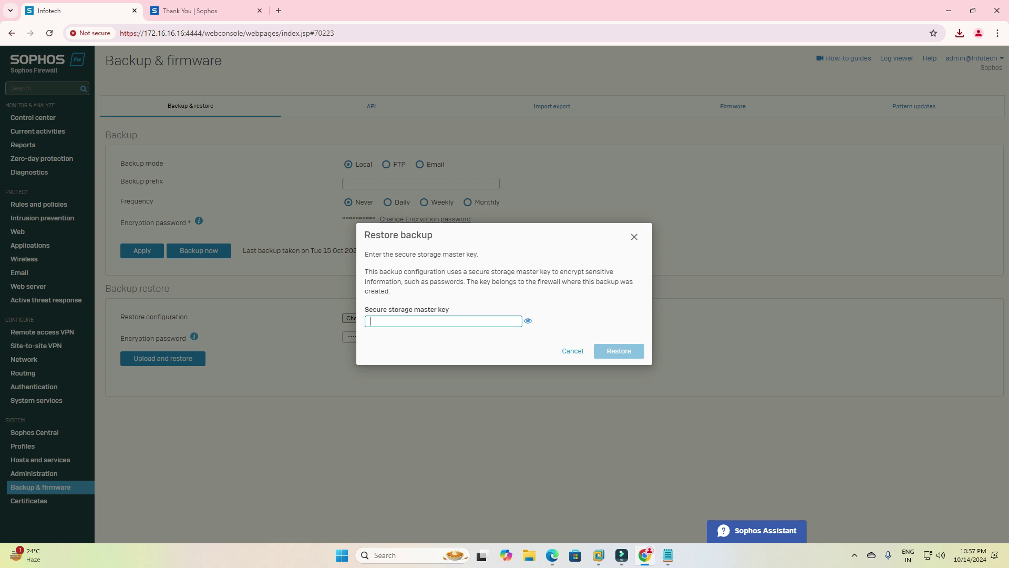
pyautogui.moveTo(364, 309); pyautogui.dragTo(450, 309)
pyautogui.click(443, 321)
pyautogui.write('a')
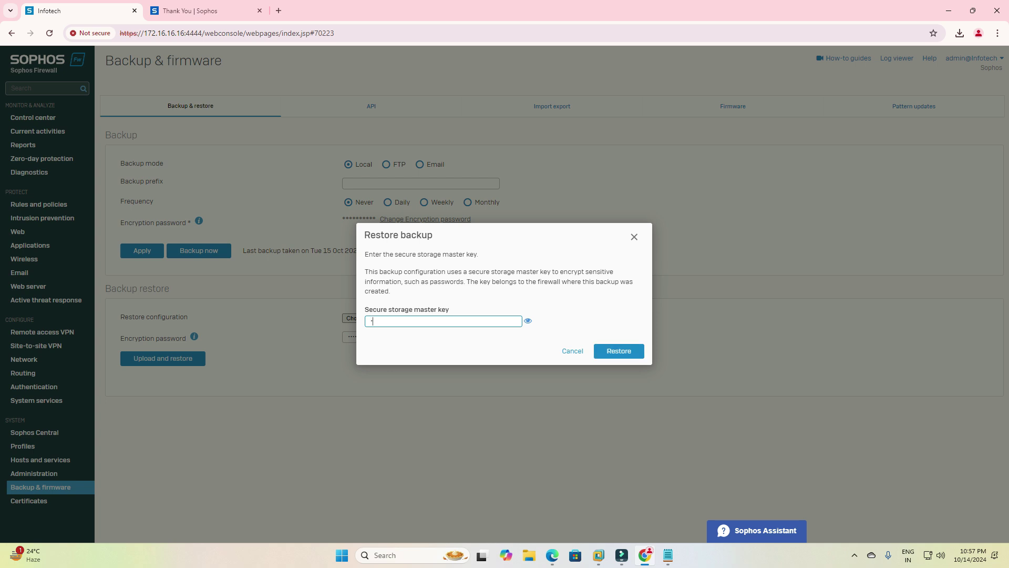
pyautogui.write('•••••••••••••')
pyautogui.press('Return')
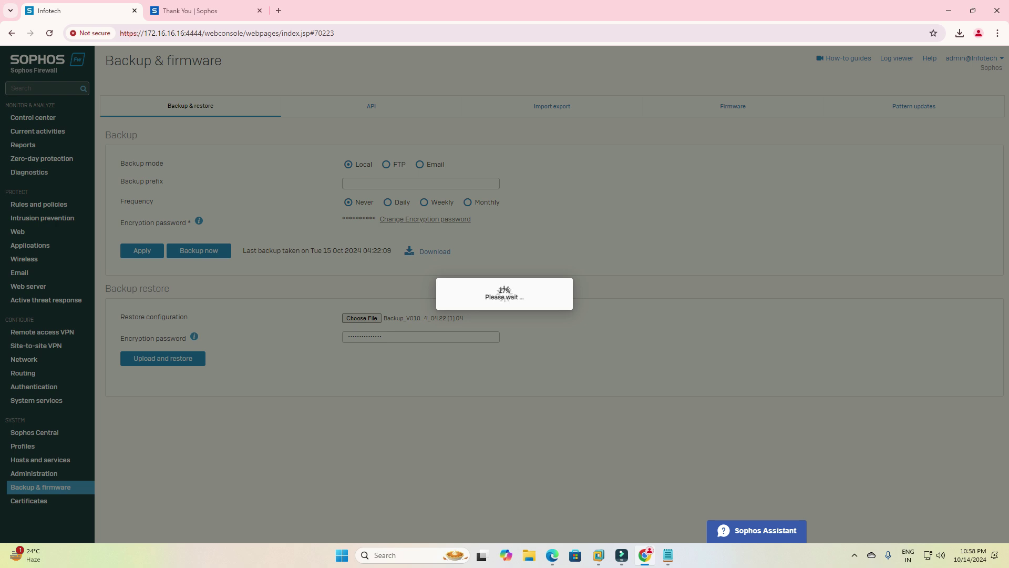
pyautogui.moveTo(551, 555)
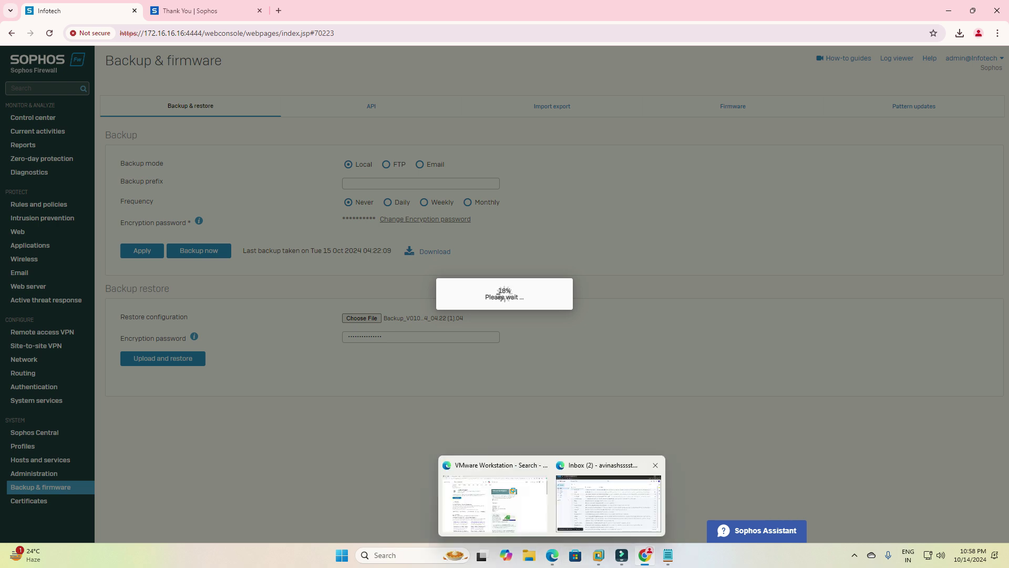
pyautogui.click(610, 494)
pyautogui.press('F5')
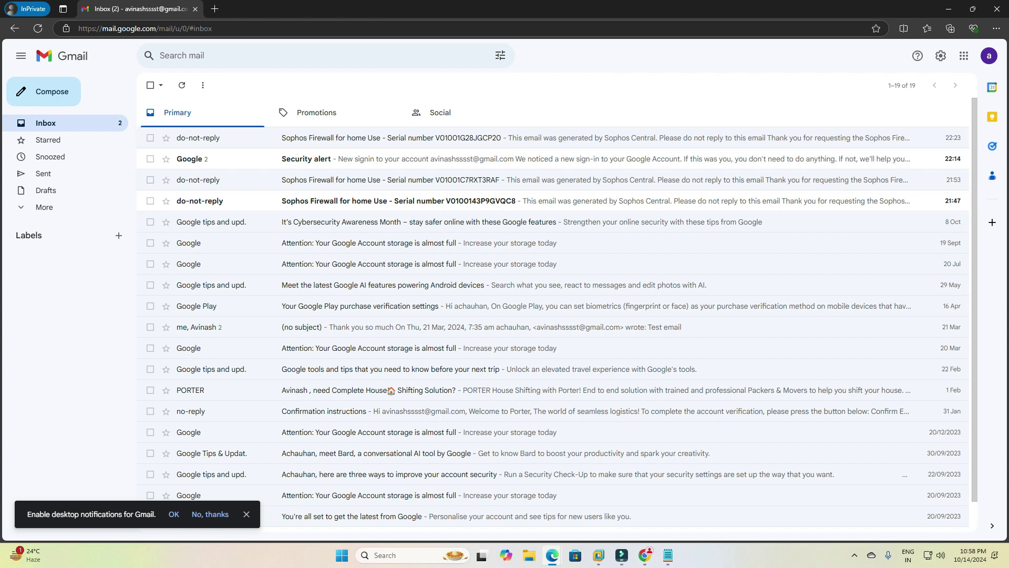
pyautogui.click(949, 9)
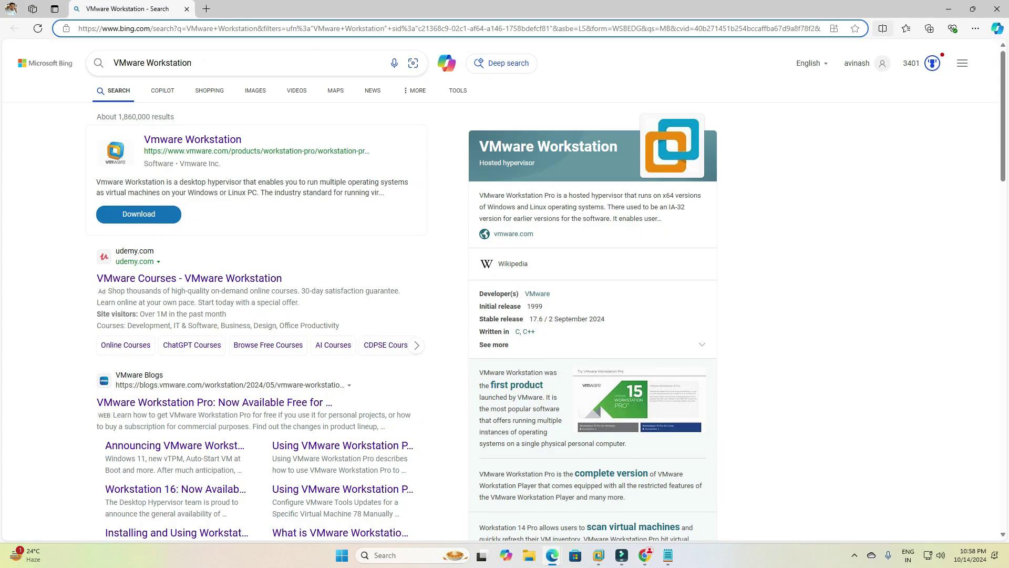
pyautogui.click(949, 9)
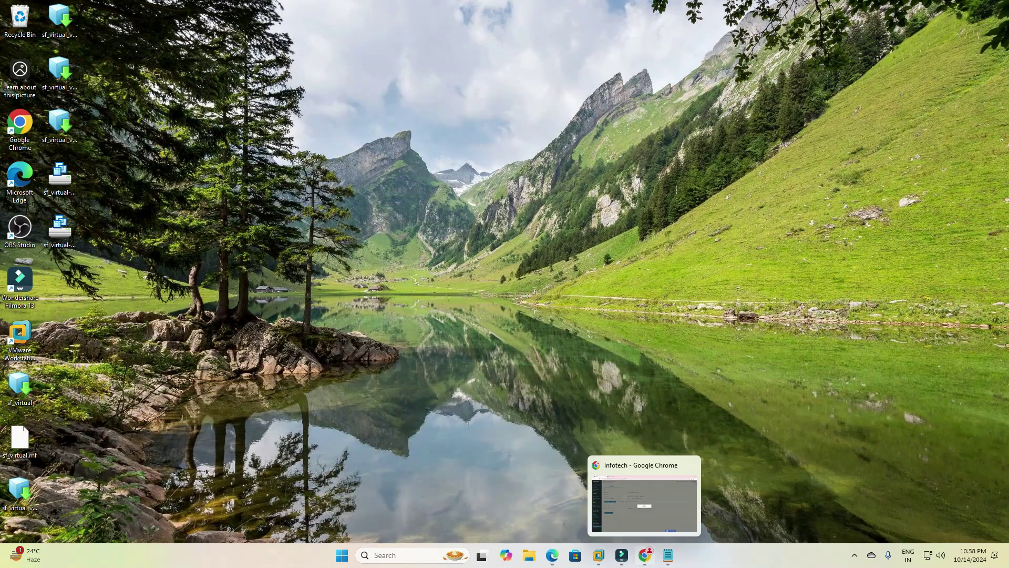
pyautogui.click(644, 555)
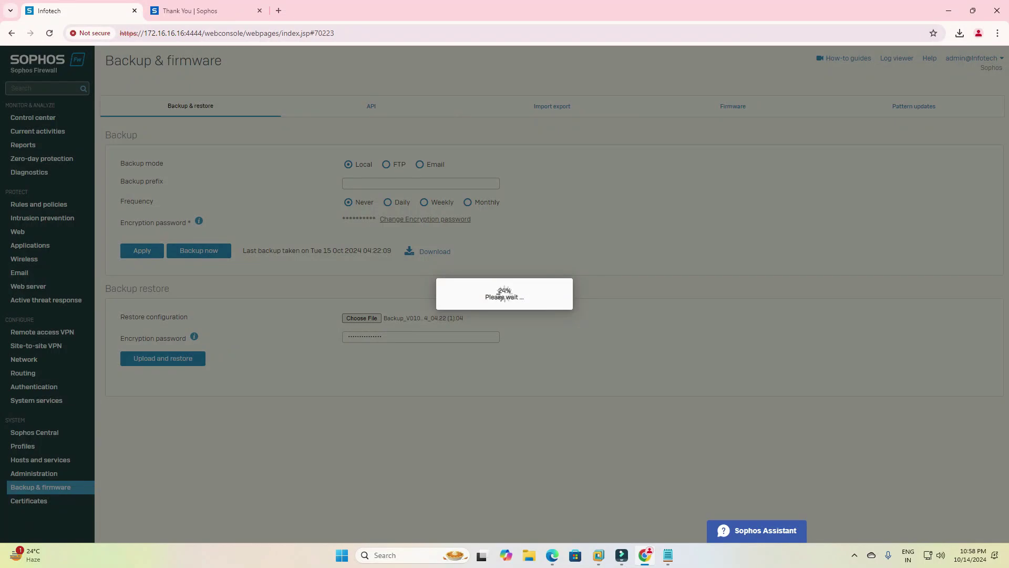
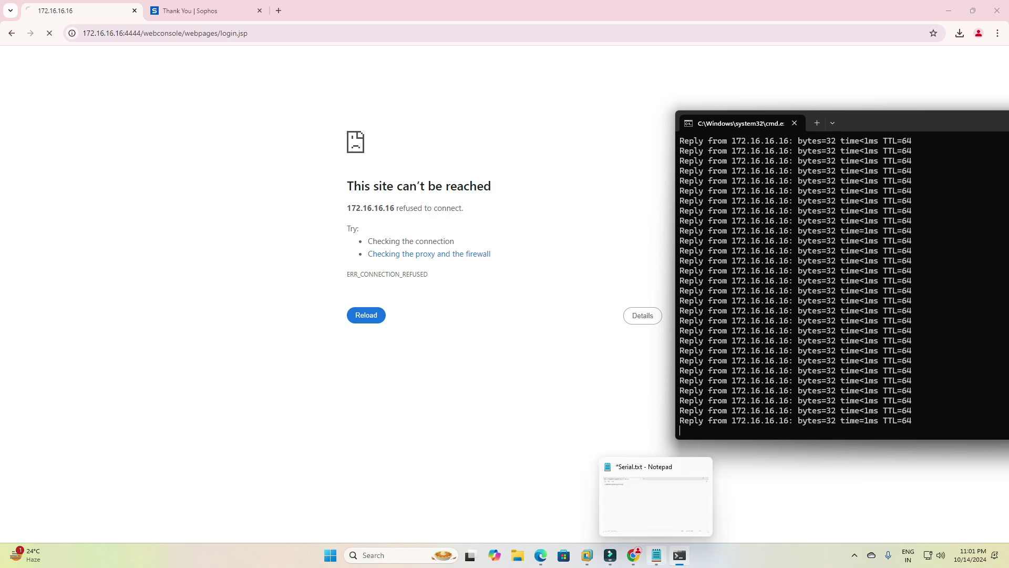
# Replace all the text in Serial.txt with an e-mail address.
pyautogui.click(656, 555)
pyautogui.hotkey('ctrl', 'a')
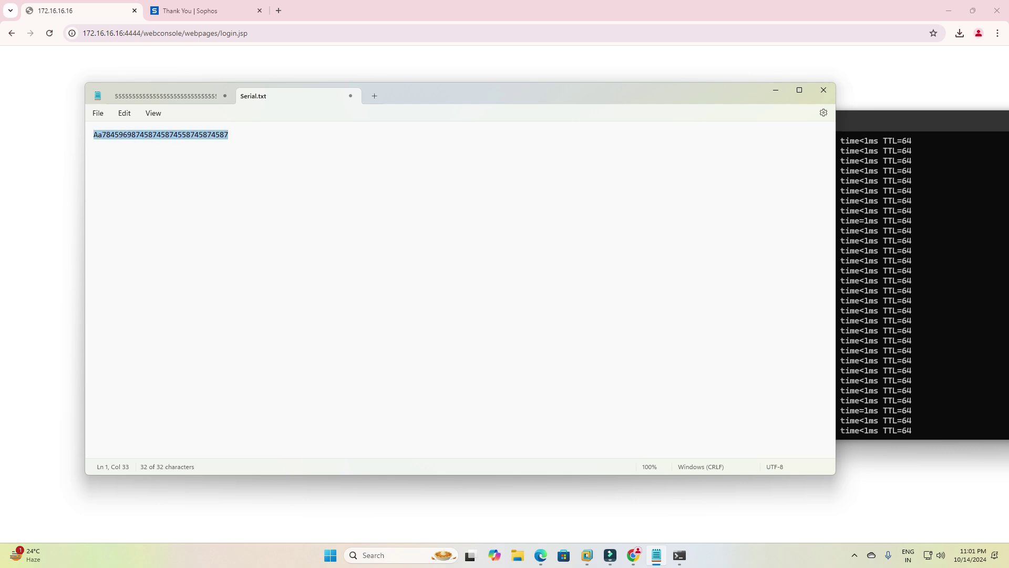
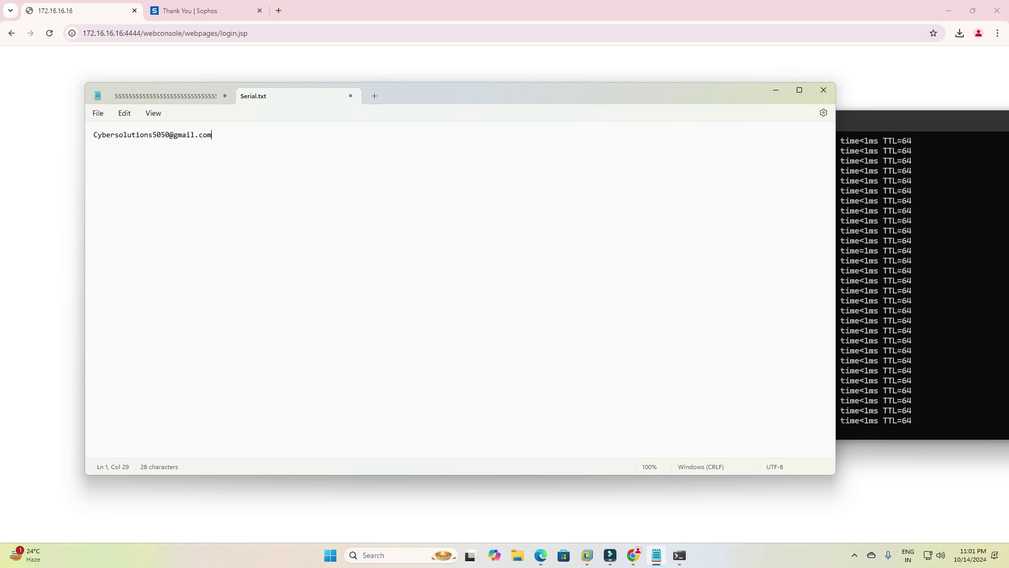
pyautogui.moveTo(212, 135)
pyautogui.mouseDown()
pyautogui.moveTo(101, 135)
pyautogui.moveTo(212, 134)
pyautogui.mouseUp()
pyautogui.click(94, 135)
pyautogui.click(211, 134)
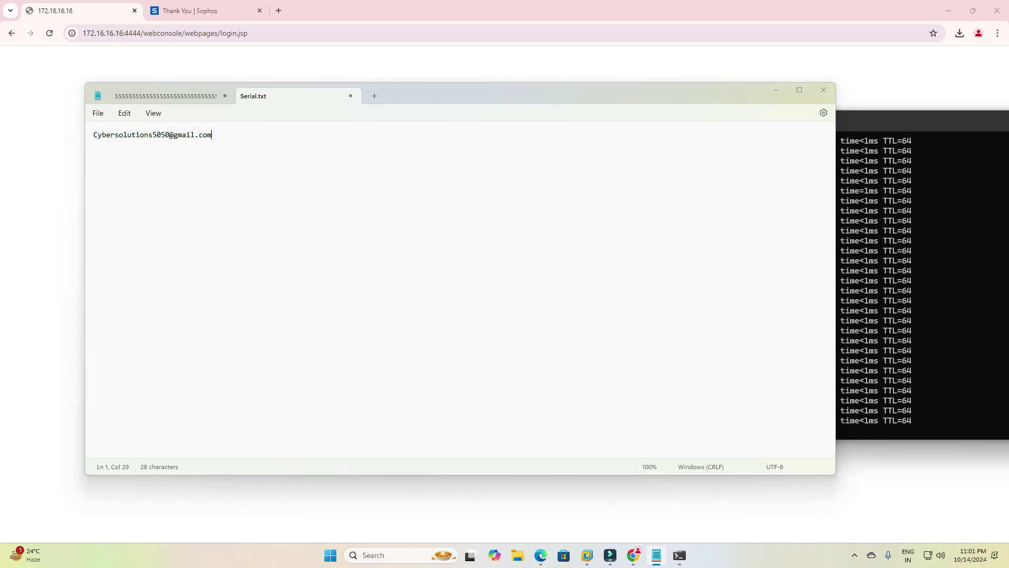
# Minimize Notepad and reload the firewall page in Chrome.
pyautogui.press('super+Down')
pyautogui.hotkey('alt', 'Tab')
pyautogui.press('F5')
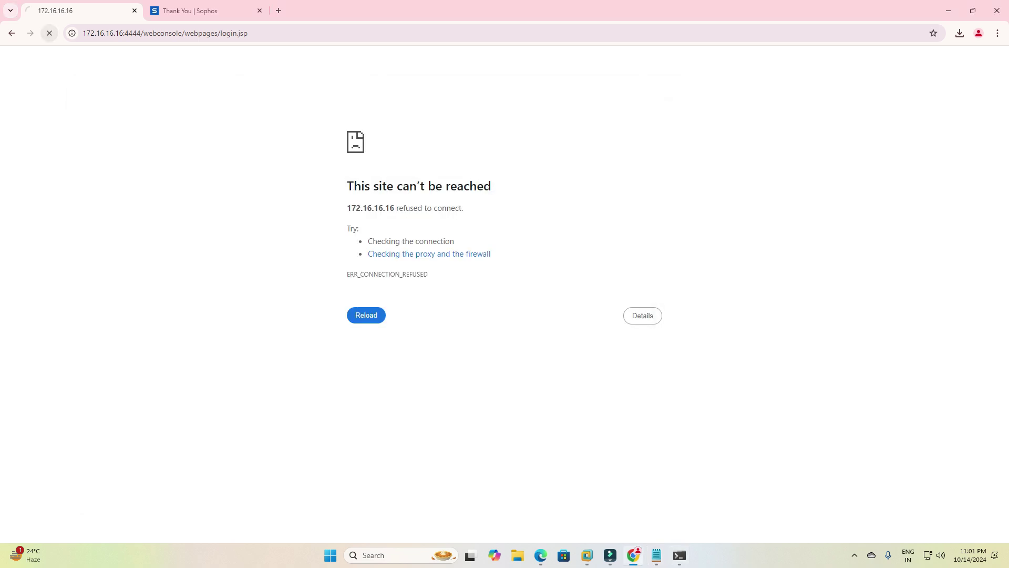
# Reload 172.16.16.16:4444 repeatedly, checking the ping window between tries, until the Sophos login page appears.
pyautogui.hotkey('alt', 'Tab')
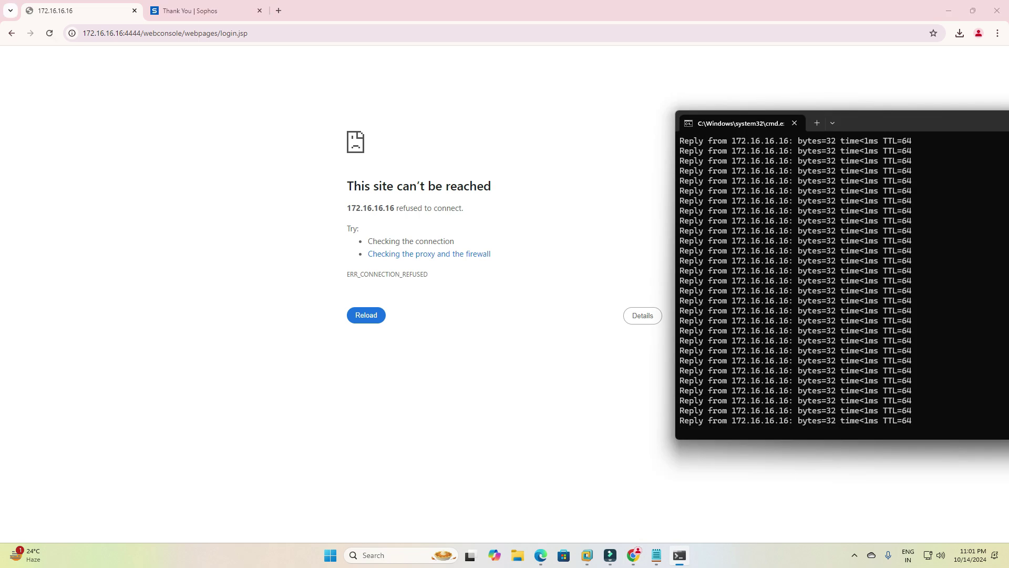
pyautogui.hotkey('alt', 'Tab')
pyautogui.press('F5')
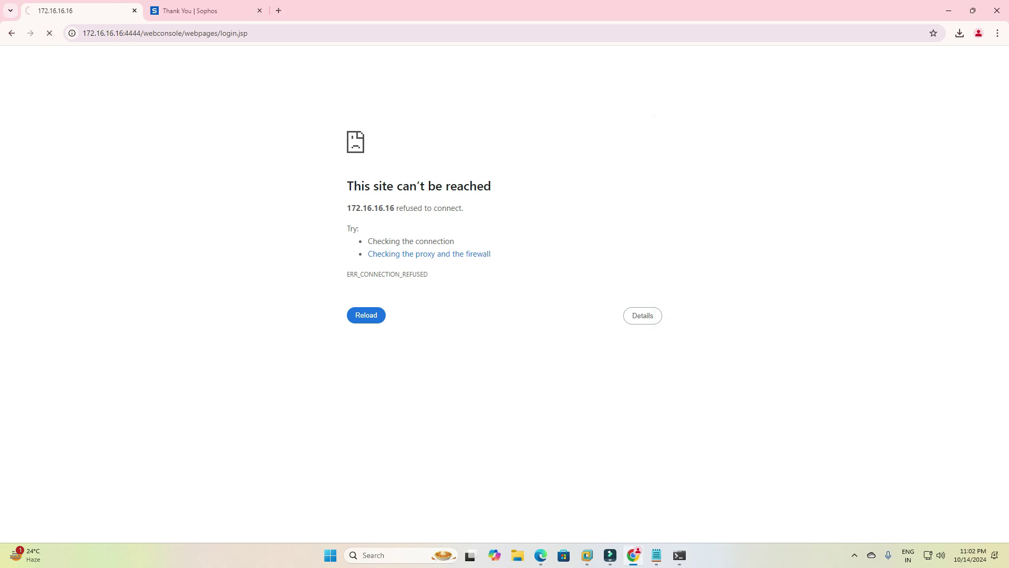
pyautogui.press('F5')
pyautogui.press('F5')
pyautogui.press('F5')
pyautogui.hotkey('alt', 'Tab')
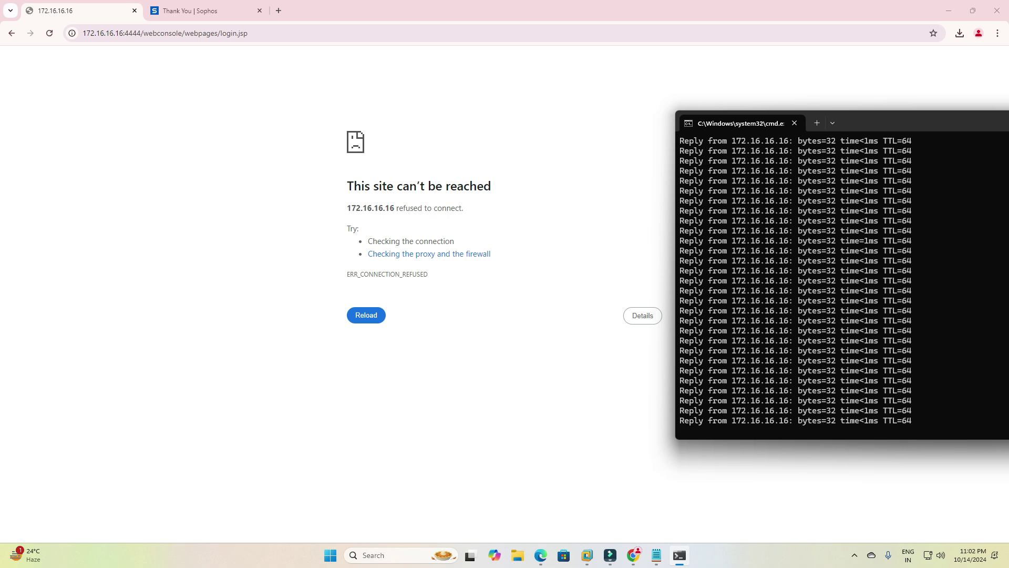
pyautogui.hotkey('alt', 'Tab')
pyautogui.press('F5')
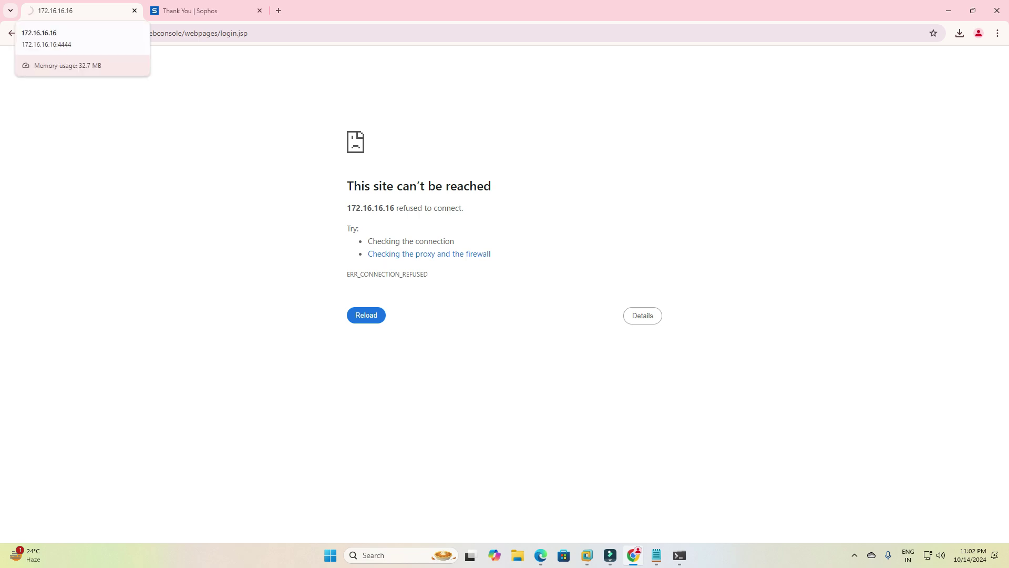
pyautogui.hotkey('alt', 'Tab')
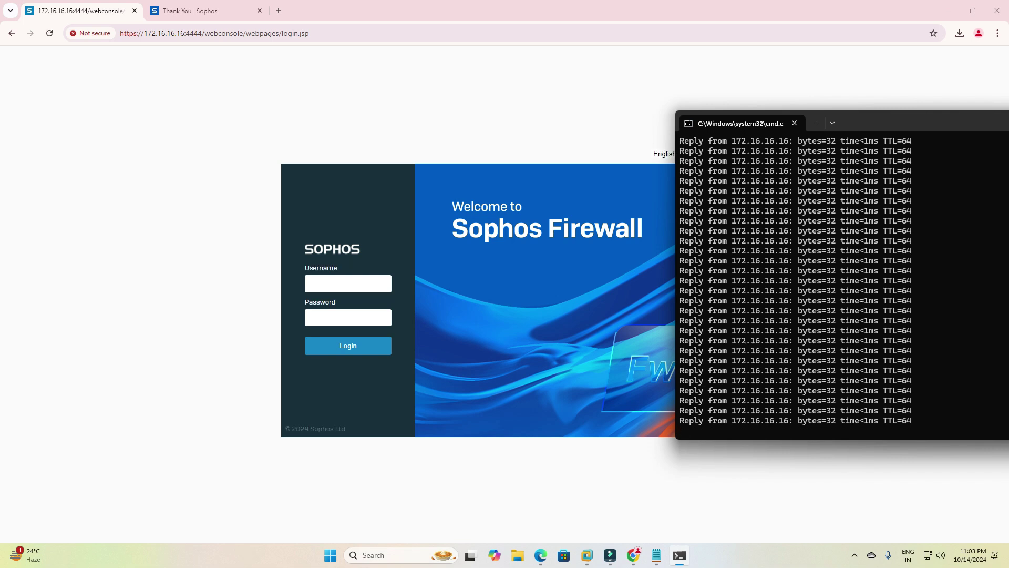
# Log in with the saved 'admin' username and the account password, then submit the form.
pyautogui.click(347, 283)
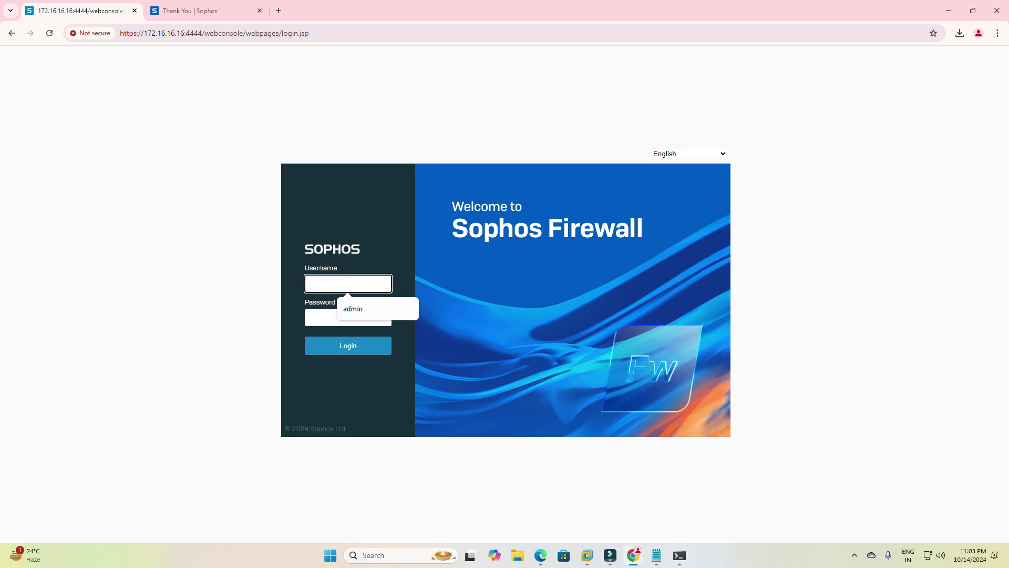
pyautogui.press('Down')
pyautogui.press('Return')
pyautogui.press('Tab')
pyautogui.write('••••••••••')
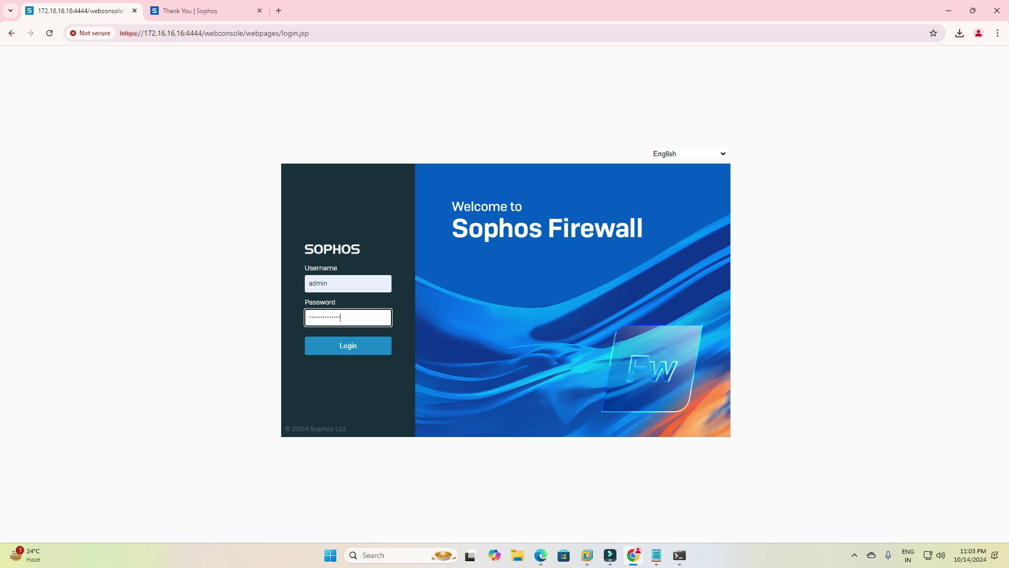
pyautogui.press('Return')
pyautogui.press('Return')
pyautogui.click(854, 555)
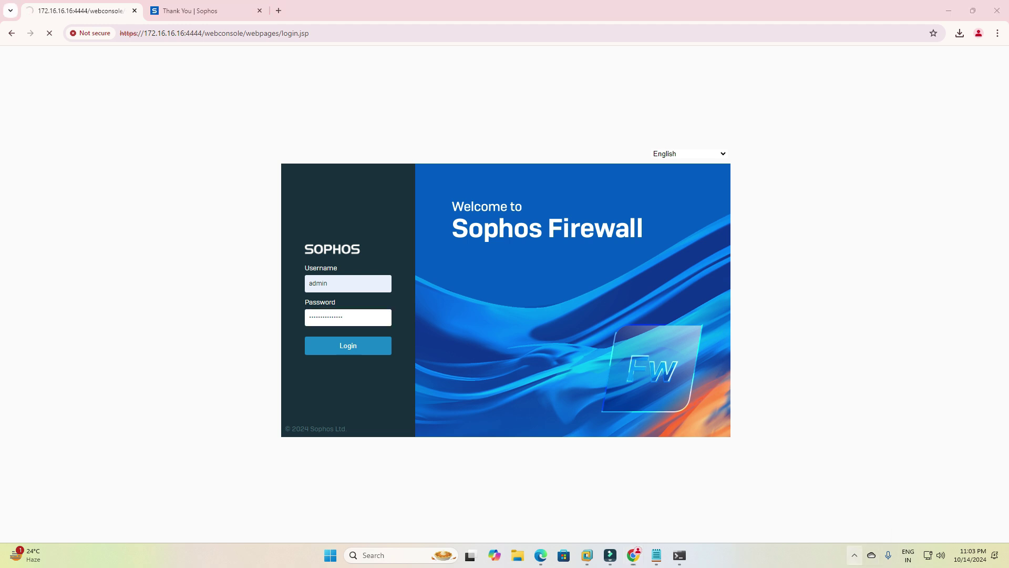